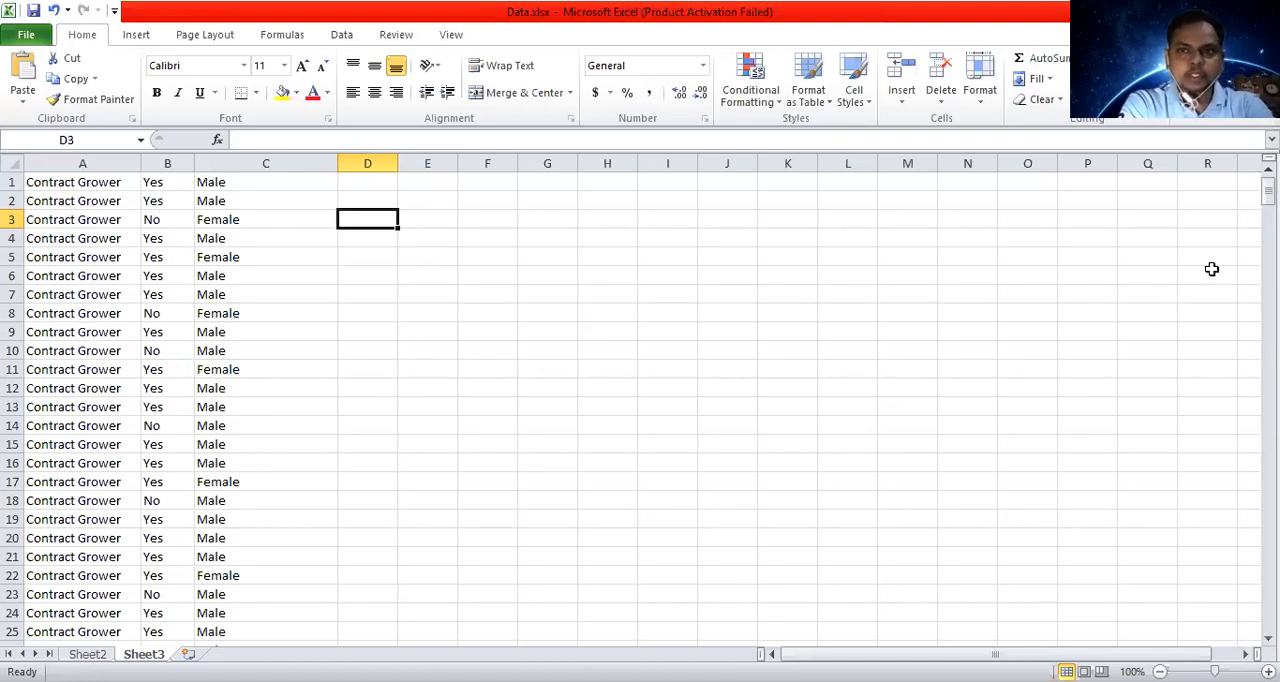
Open the Find and Replace dialog for replacing text in Sheet3.
left_click_drag(1267, 194, 1267, 580)
left_click_drag(1268, 638, 388, 420)
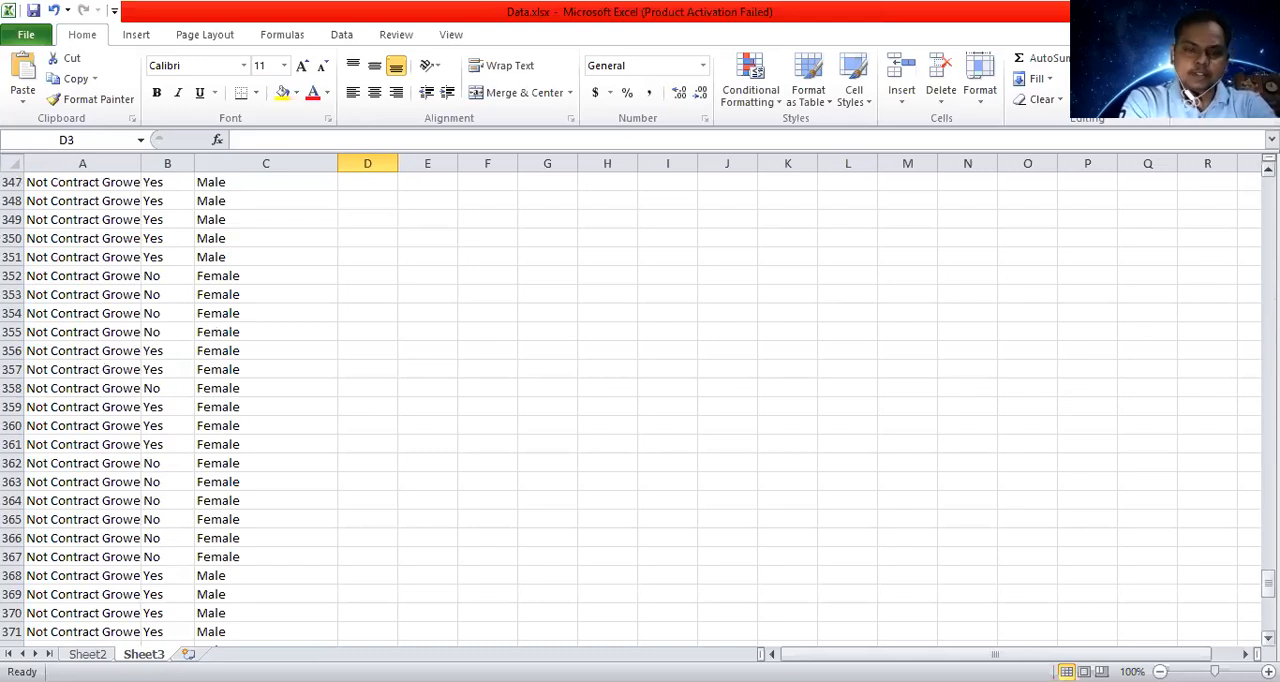
left_click_drag(1268, 583, 1268, 186)
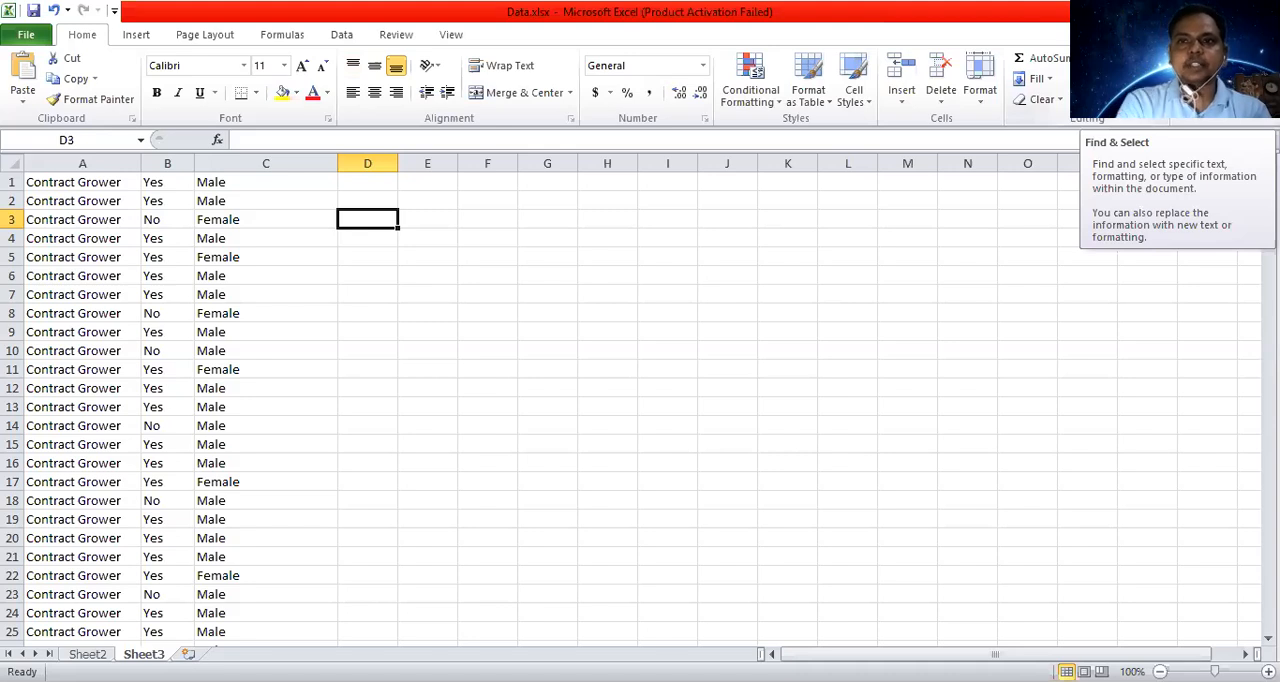
left_click(1110, 95)
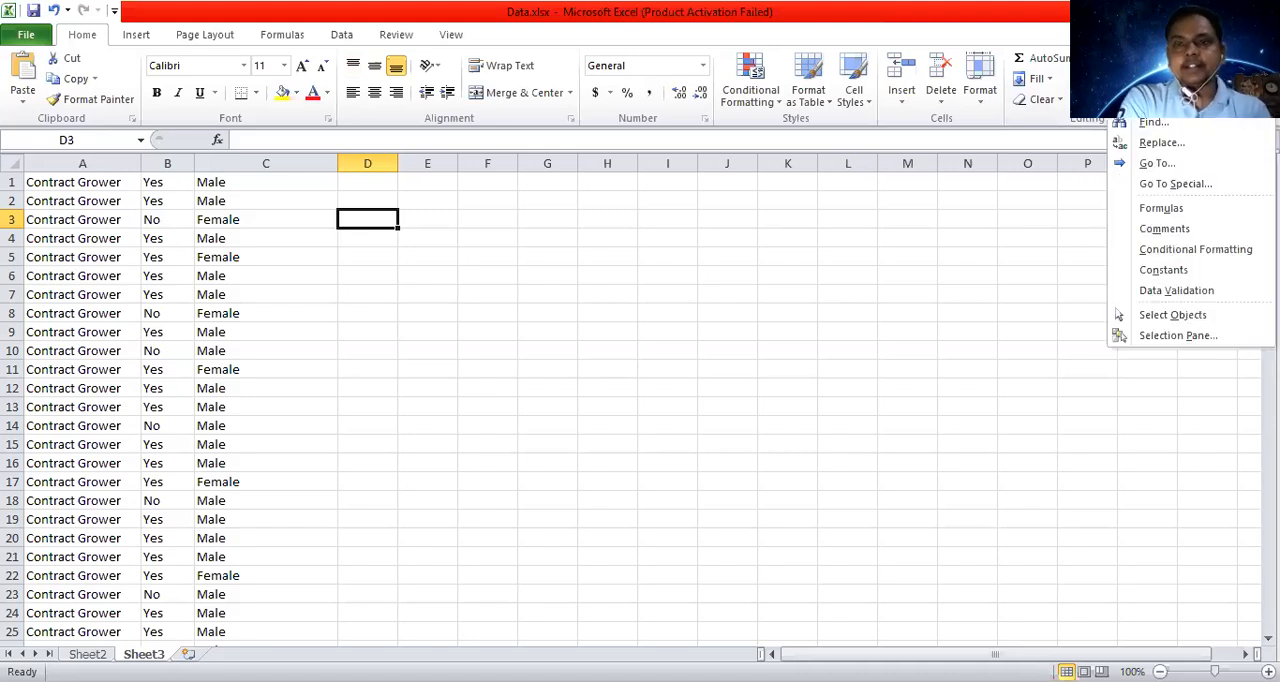
left_click(1160, 143)
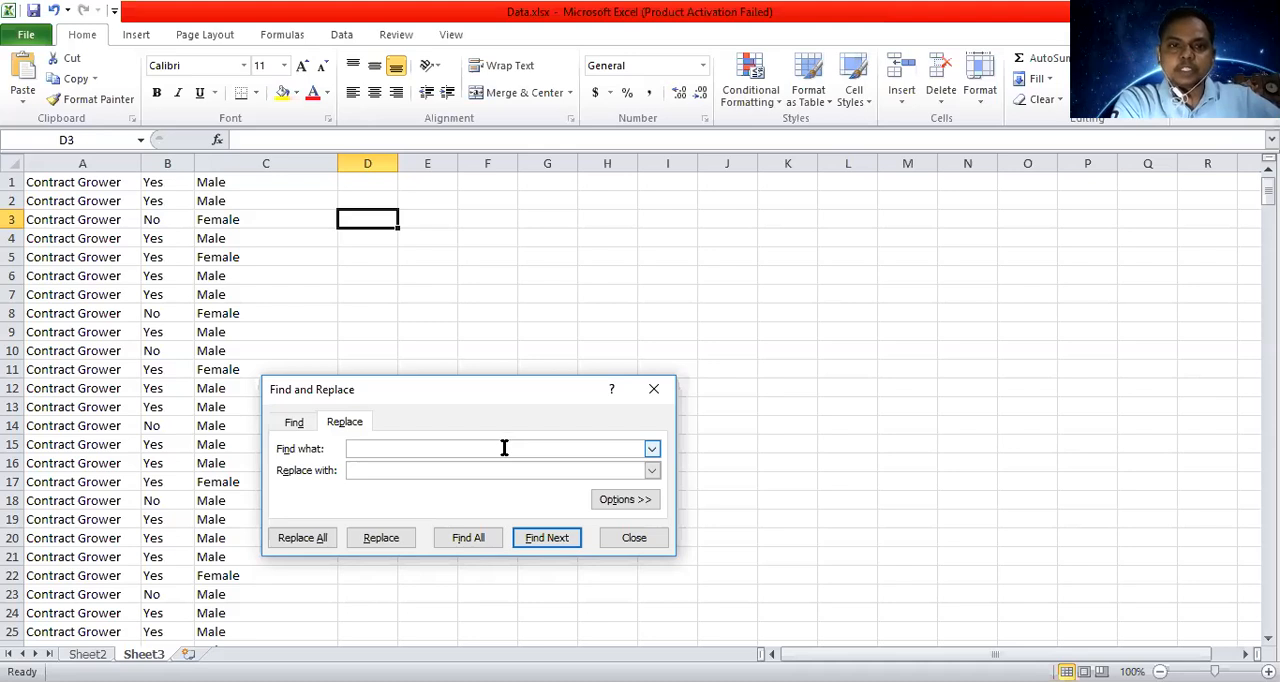
left_click(472, 469)
left_click(423, 448)
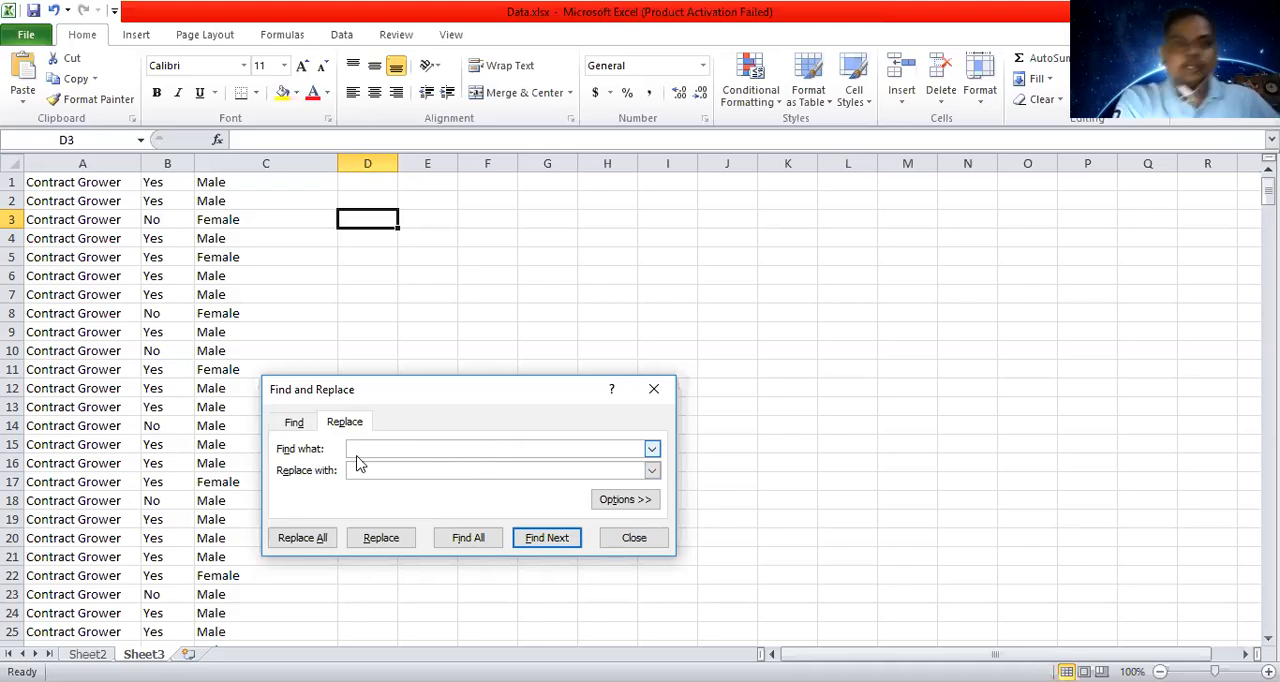
Enter "Contract Grower" as the text to find and 1 as its replacement.
type("contract Grower")
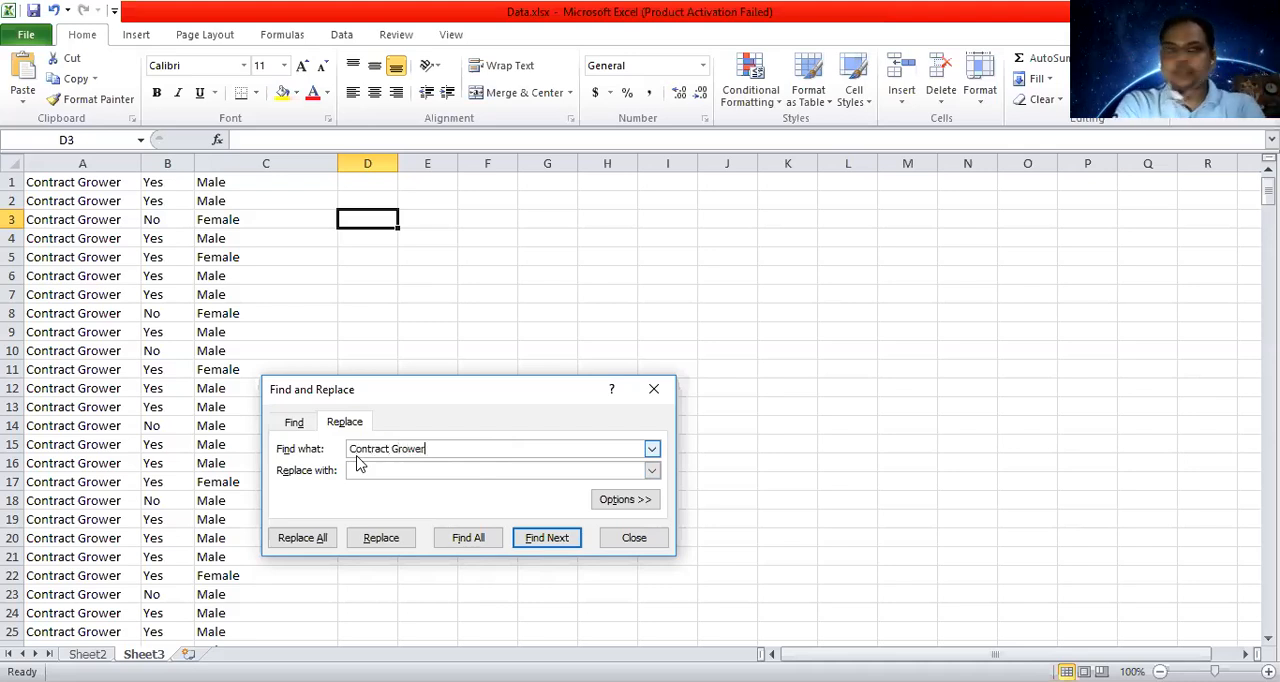
left_click(372, 472)
left_click(372, 472)
type("1")
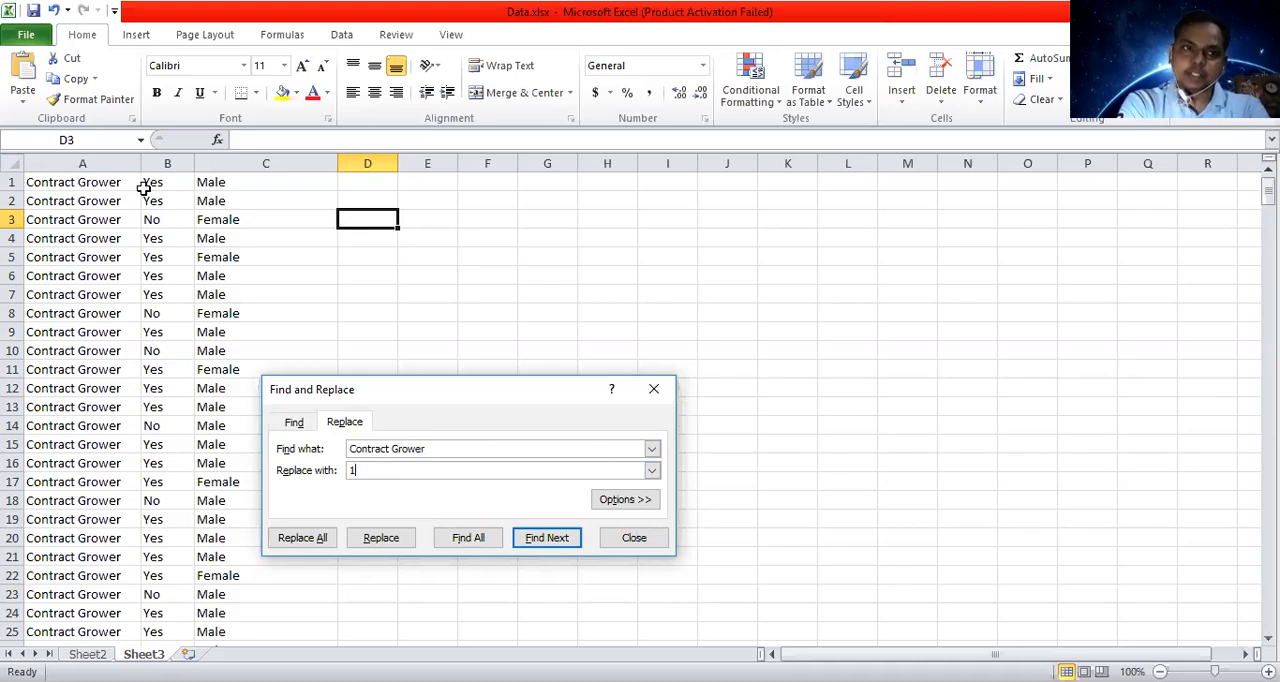
Replace every "Contract Grower" in column A only with 1, using the Replace dialog.
key("Escape")
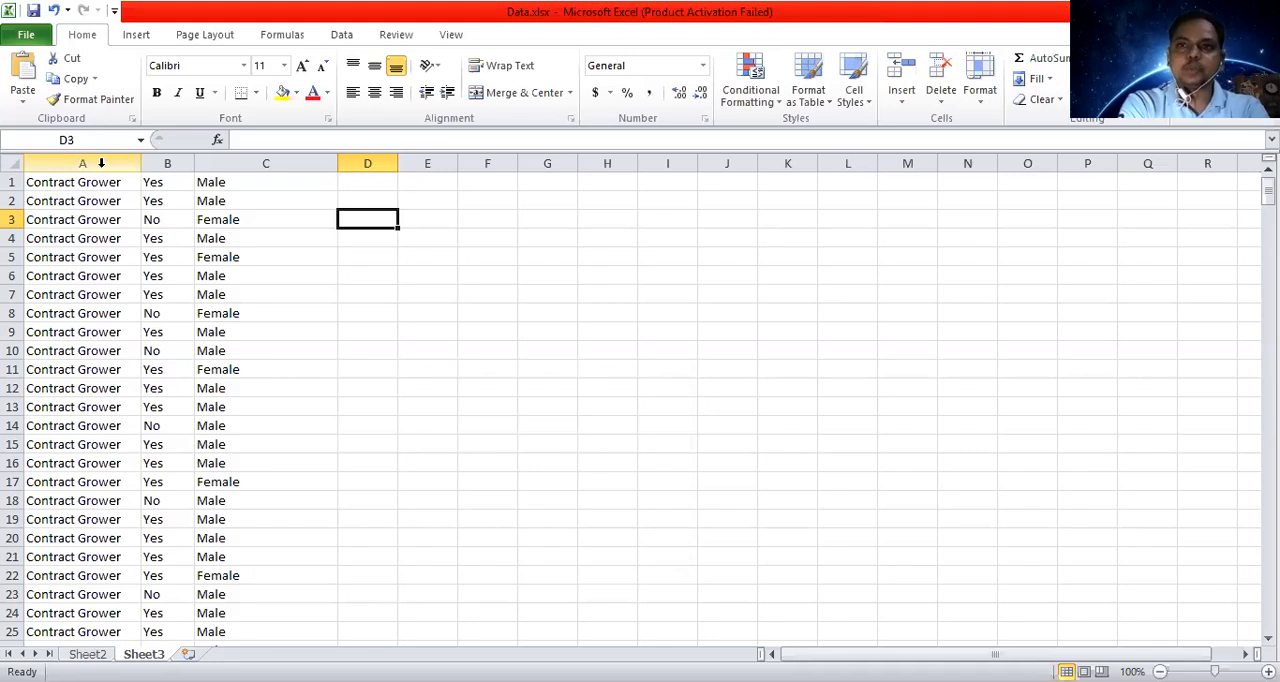
left_click(101, 162)
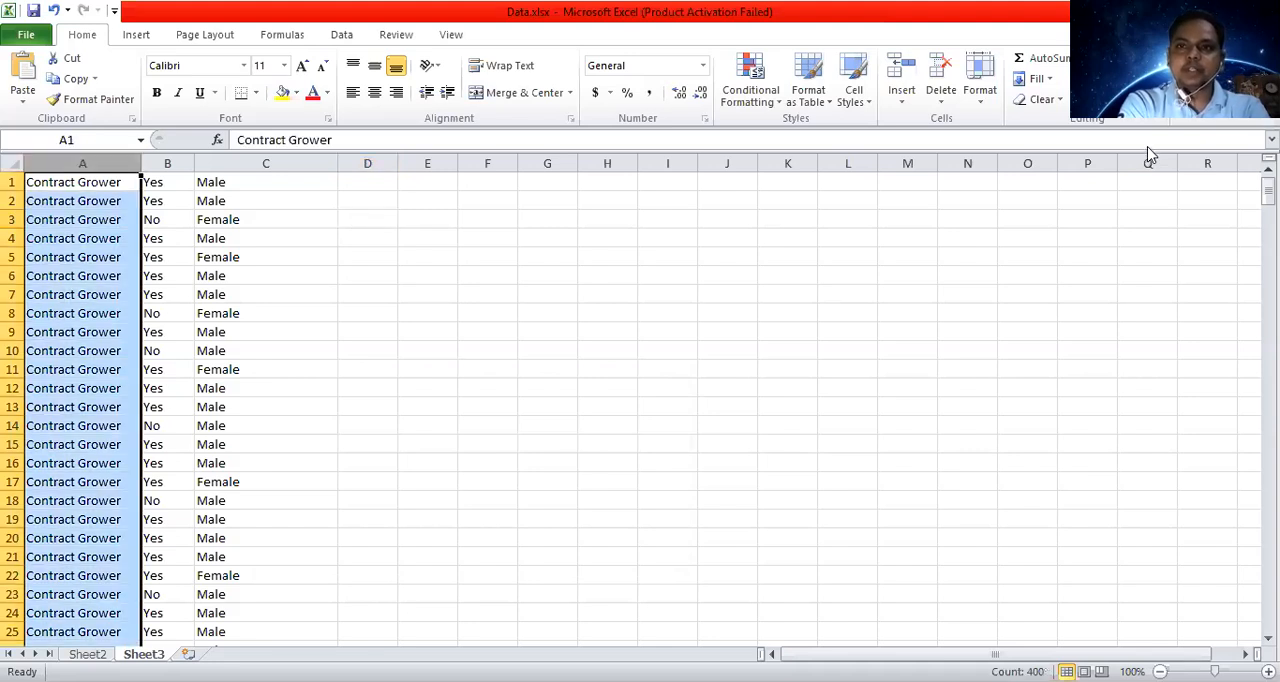
left_click(1148, 88)
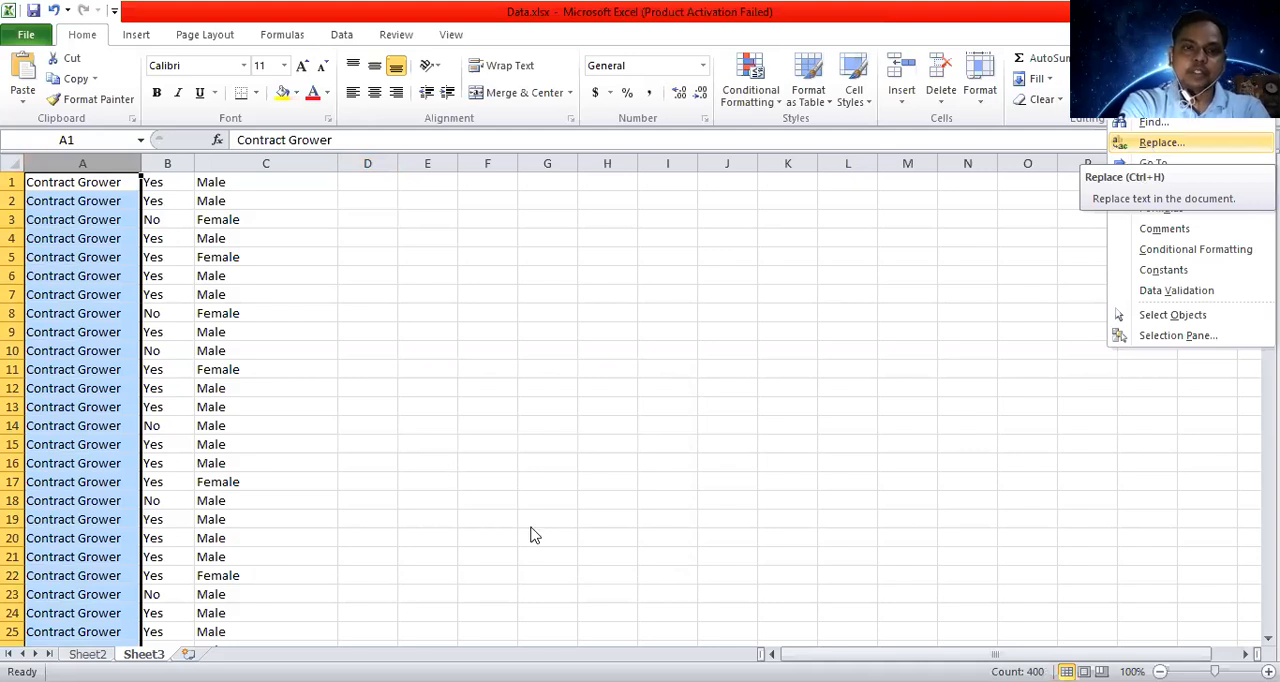
key("Return")
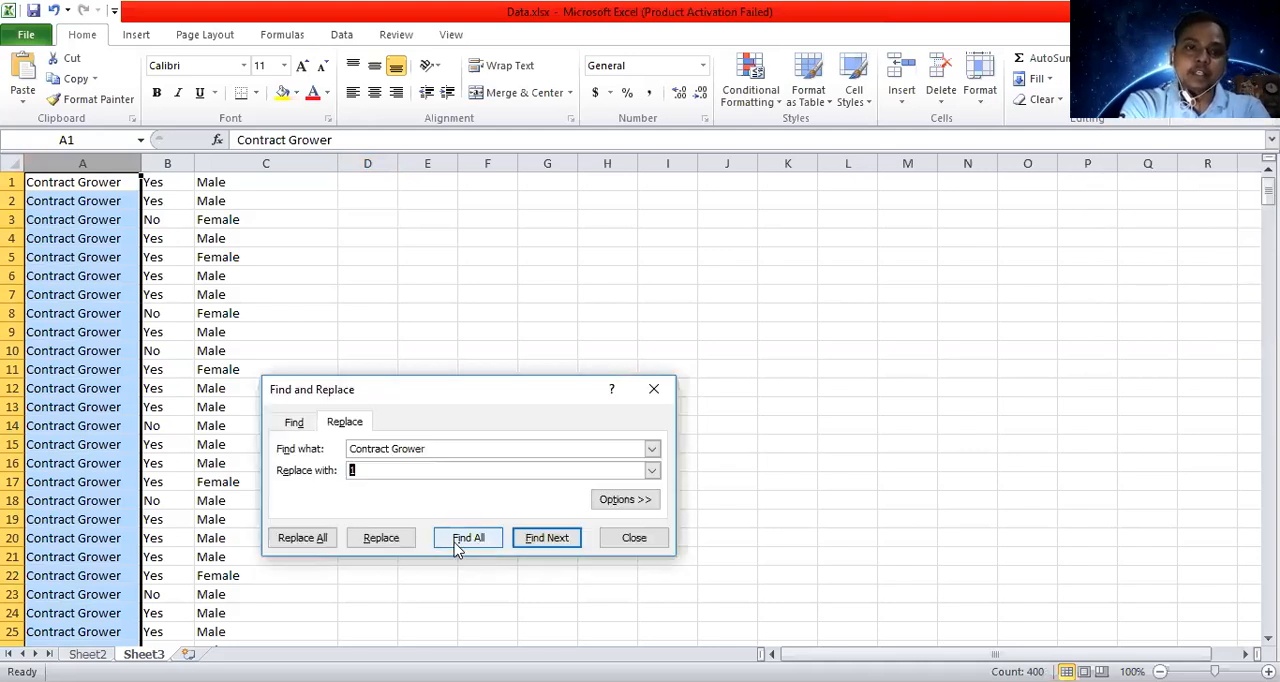
left_click(321, 545)
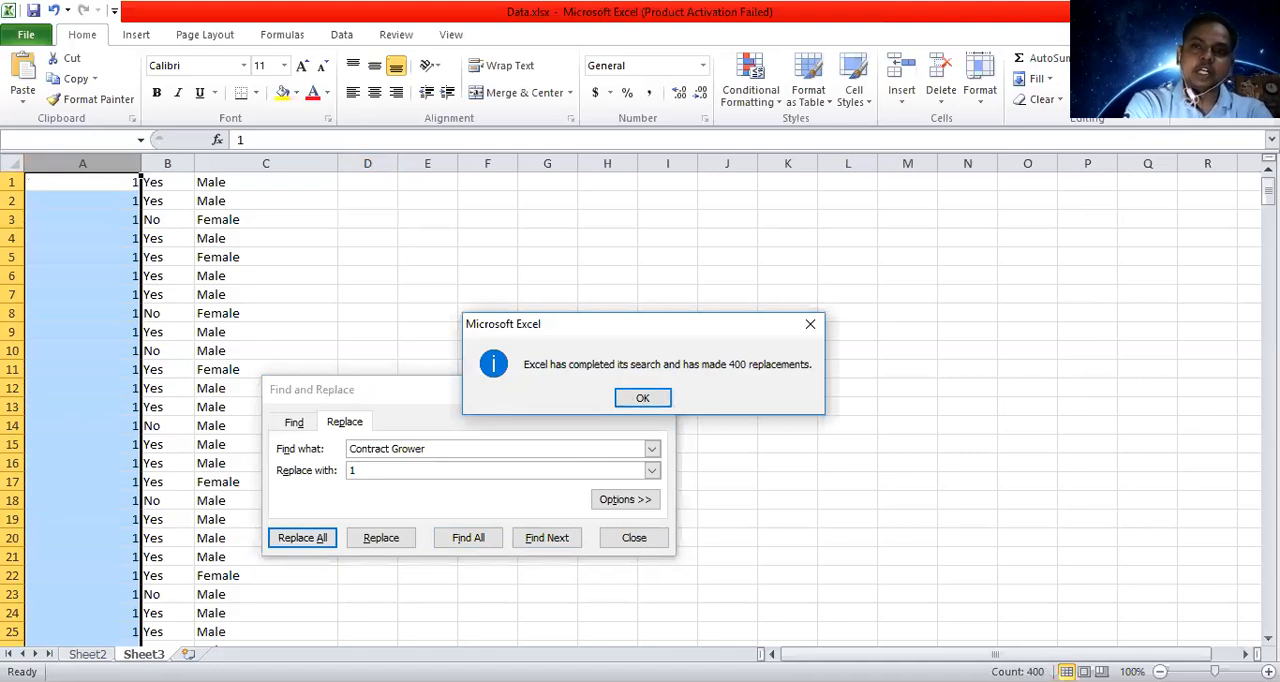
key("Return")
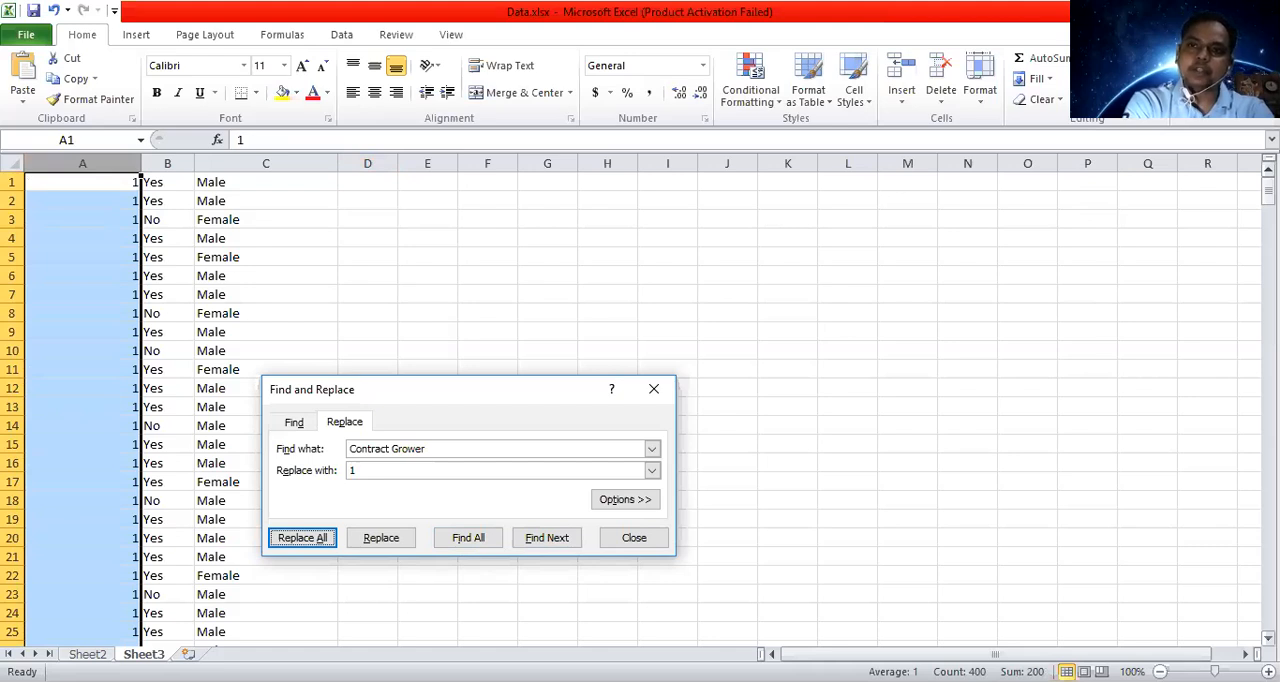
left_click(1268, 190)
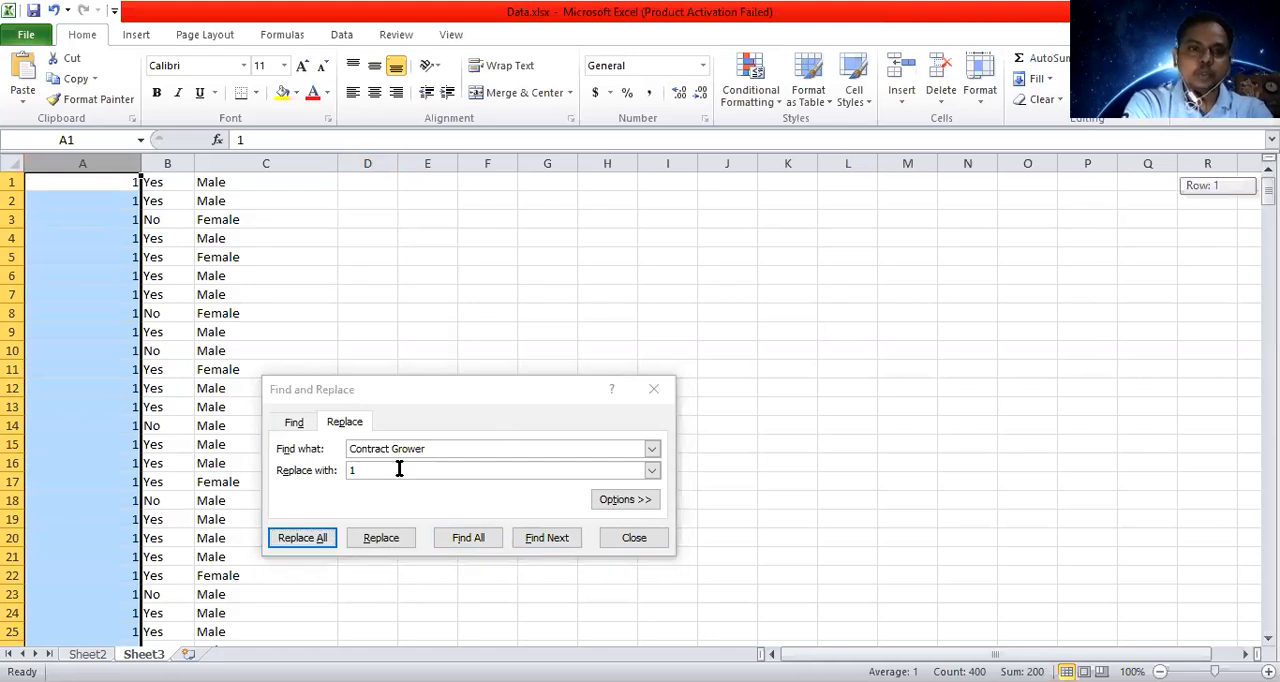
Try to replace every "Non Contract Grower" entry in column A with 2.
left_click(353, 449)
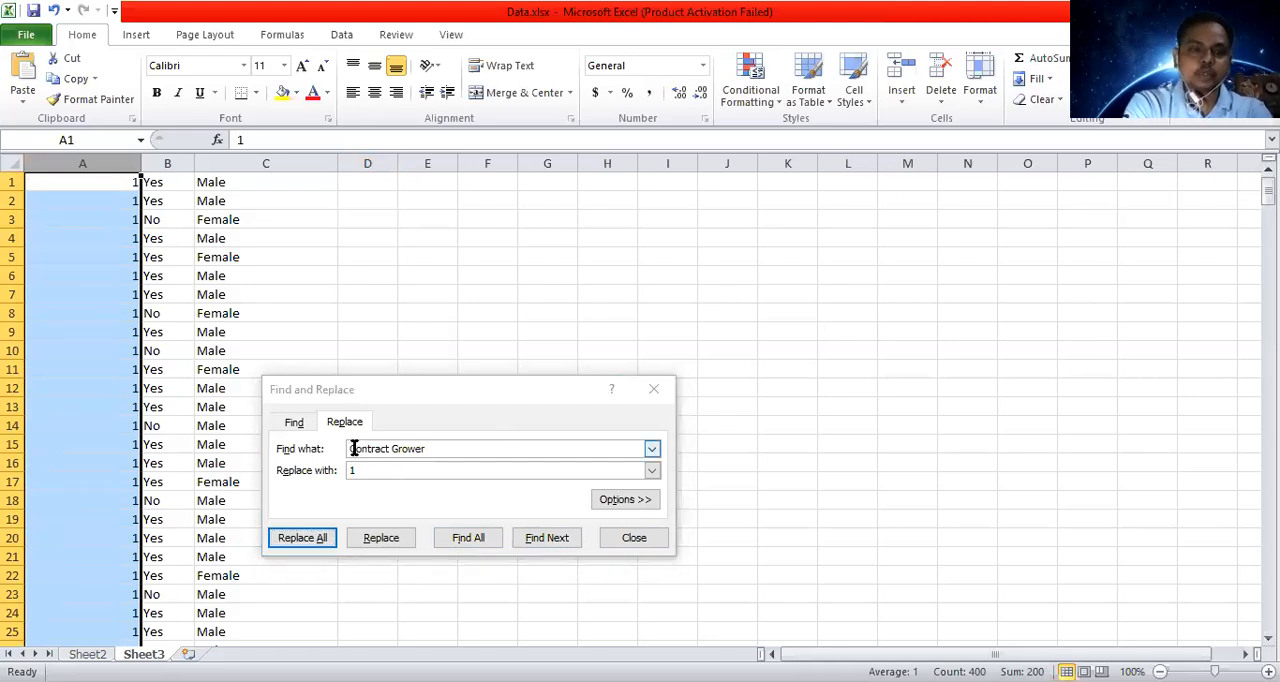
left_click(354, 449)
type("Non")
left_click(368, 472)
key("BackSpace")
type("2")
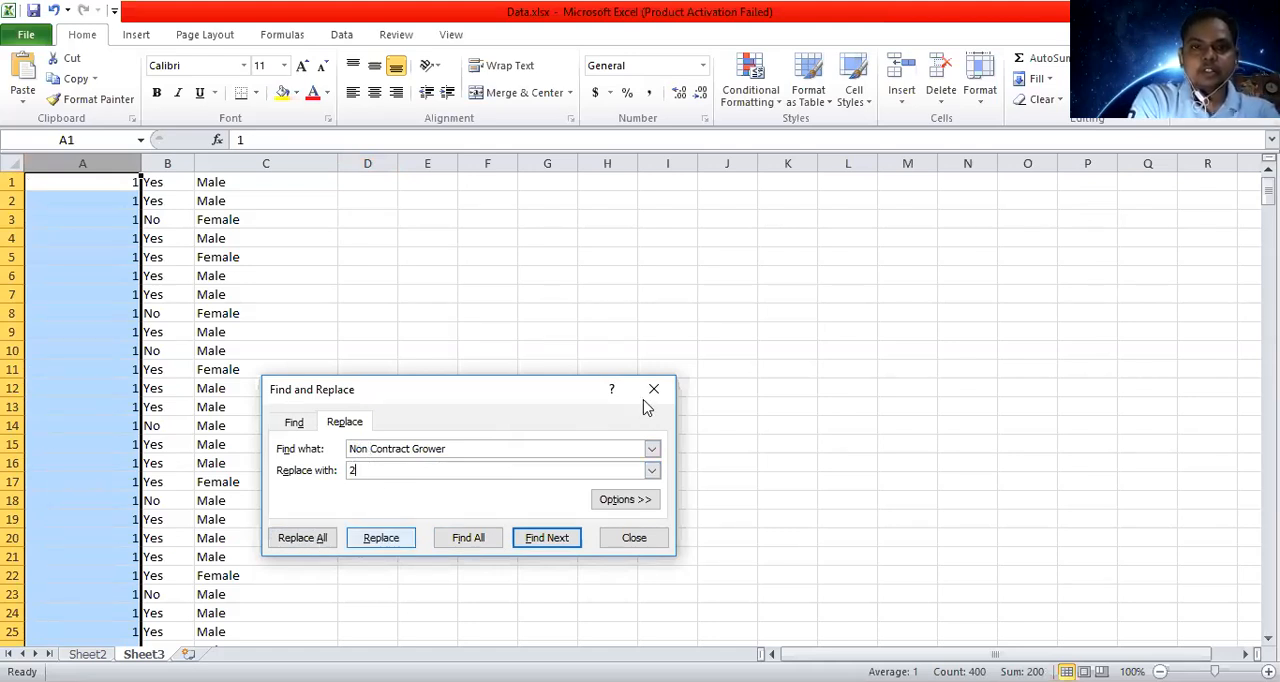
key("alt+a")
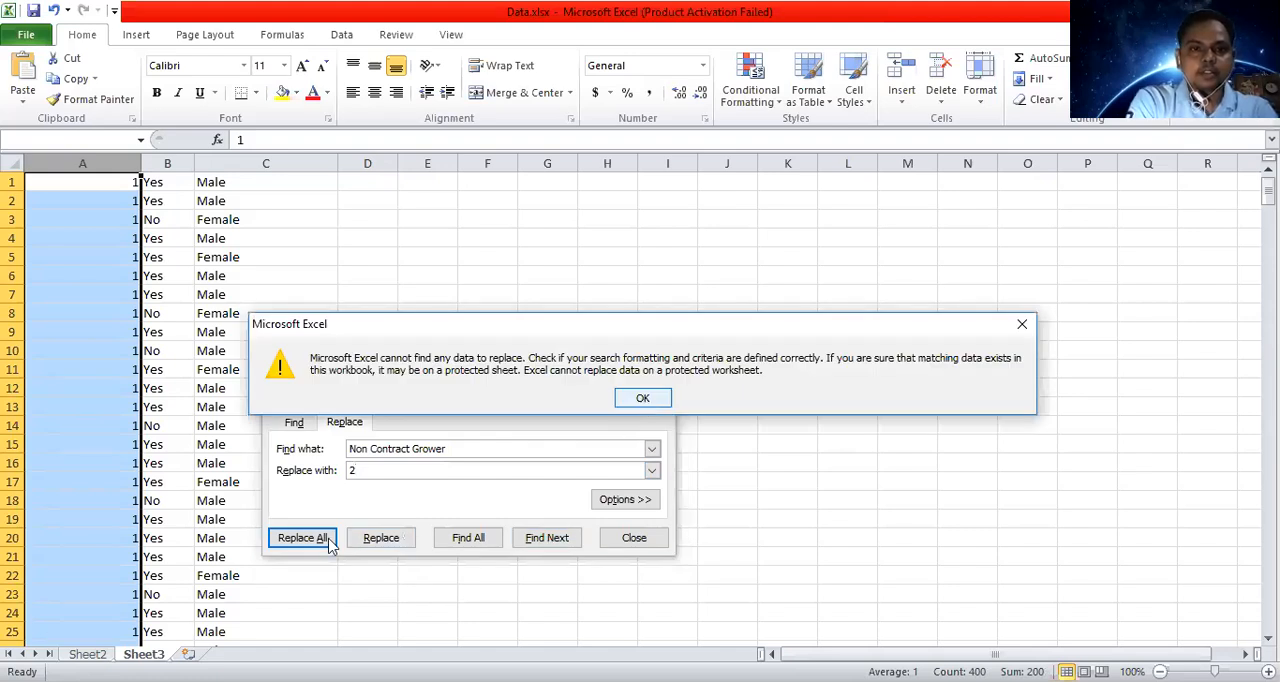
key("Return")
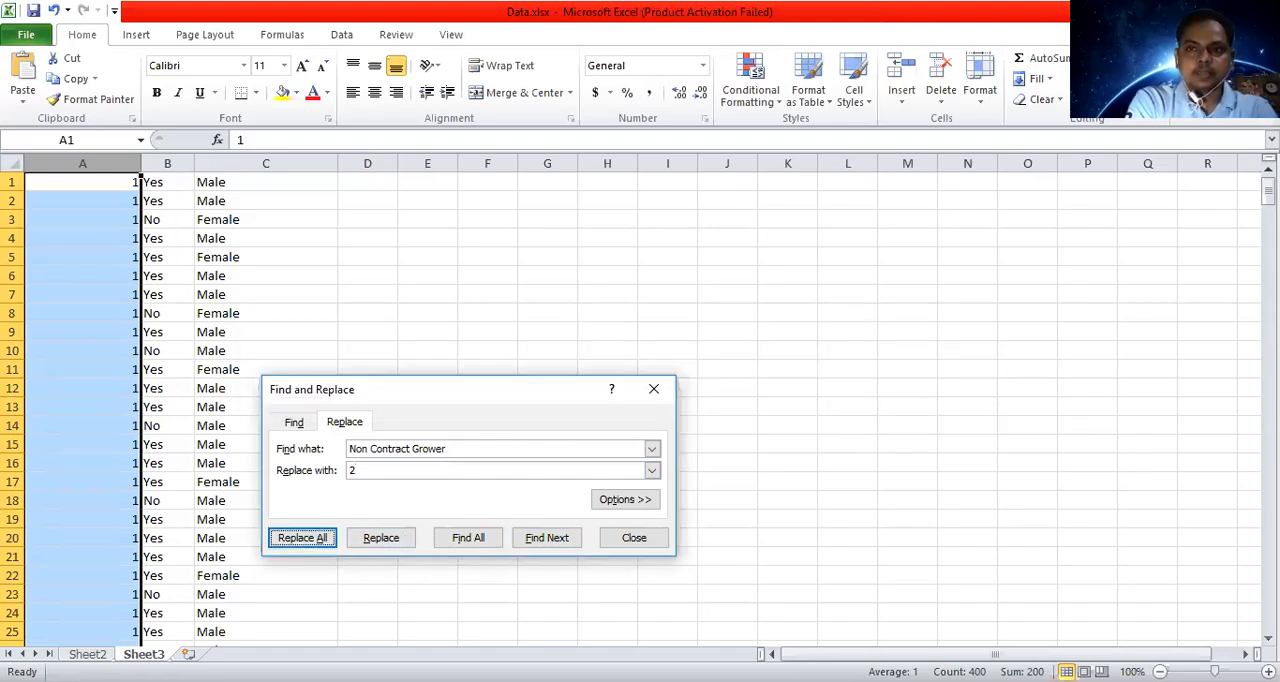
Check the remaining text entries around row 200 of column A and replace every "not 1" with 2.
left_click_drag(1267, 192, 1267, 405)
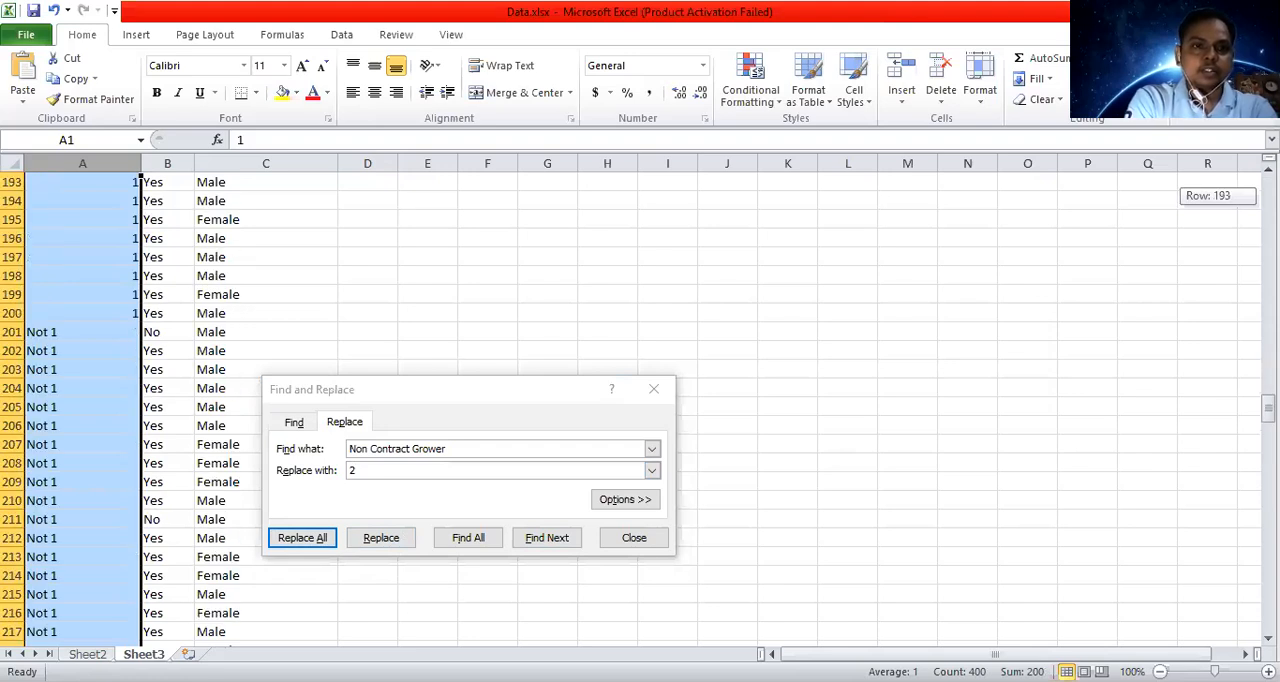
left_click_drag(1267, 405, 1267, 391)
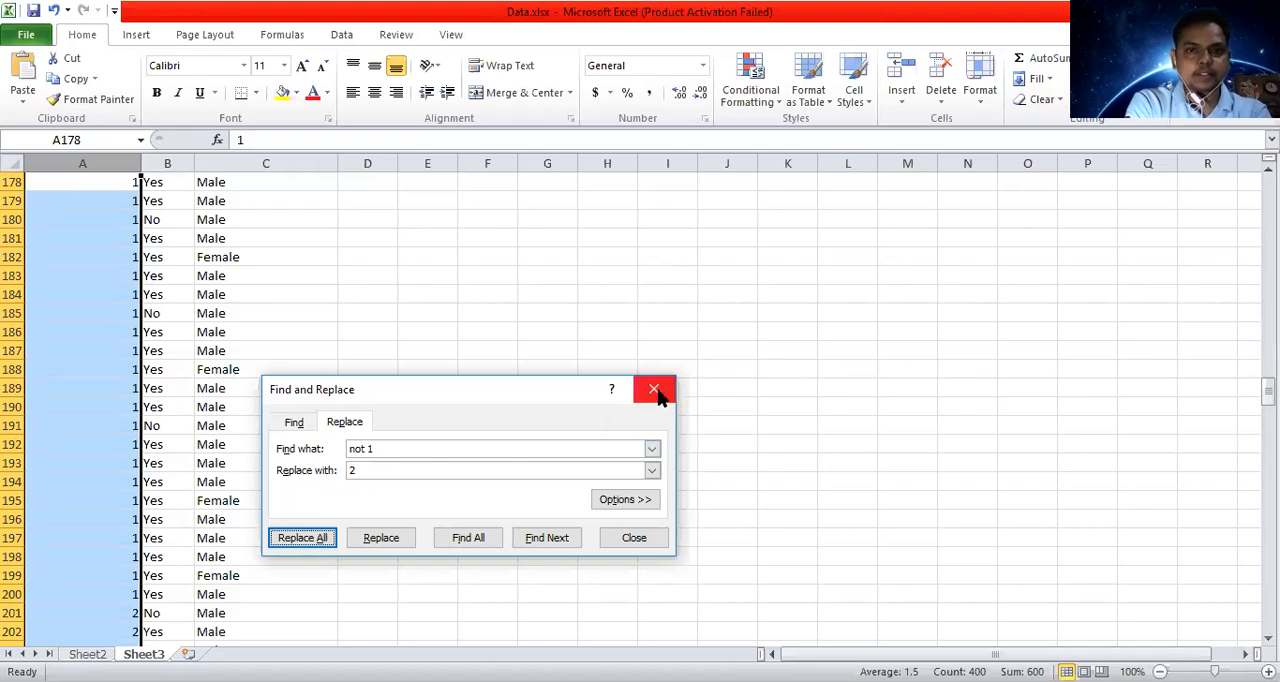
Set the search text to "Female" and its replacement to 0, and try to replace all in column B.
left_click(169, 163)
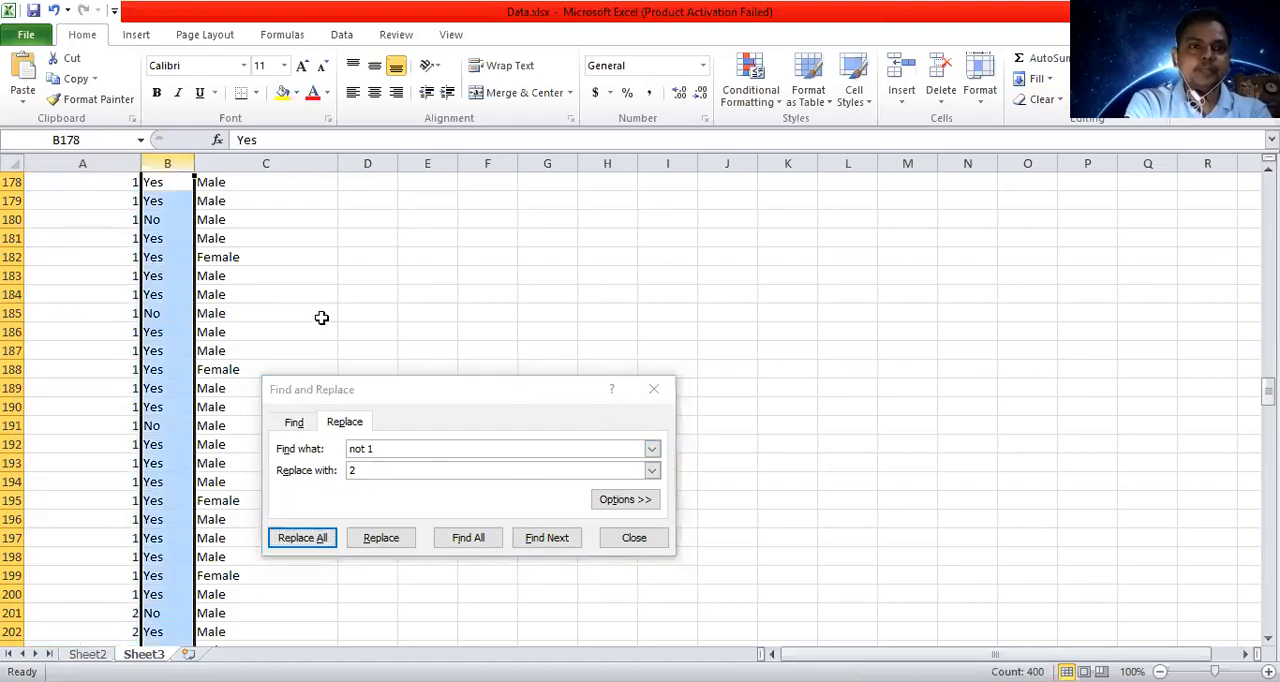
left_click(384, 449)
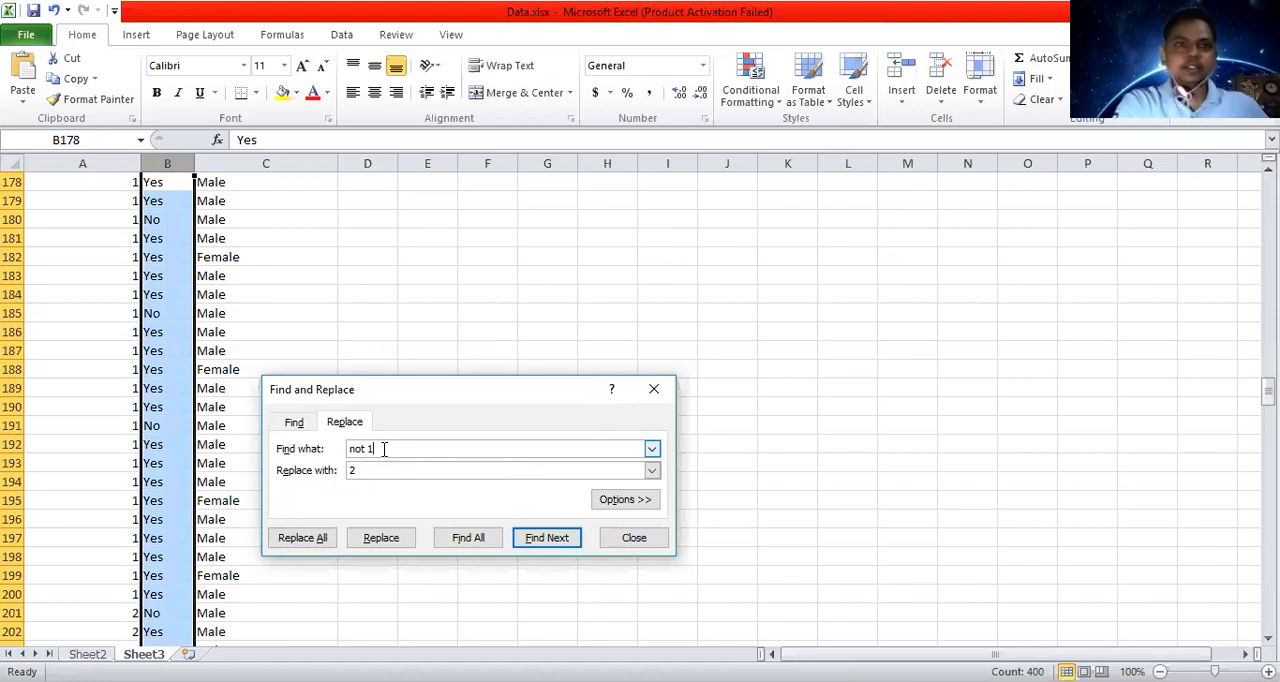
key("BackSpace")
key("BackSpace")
key("BackSpace")
key("BackSpace")
key("BackSpace")
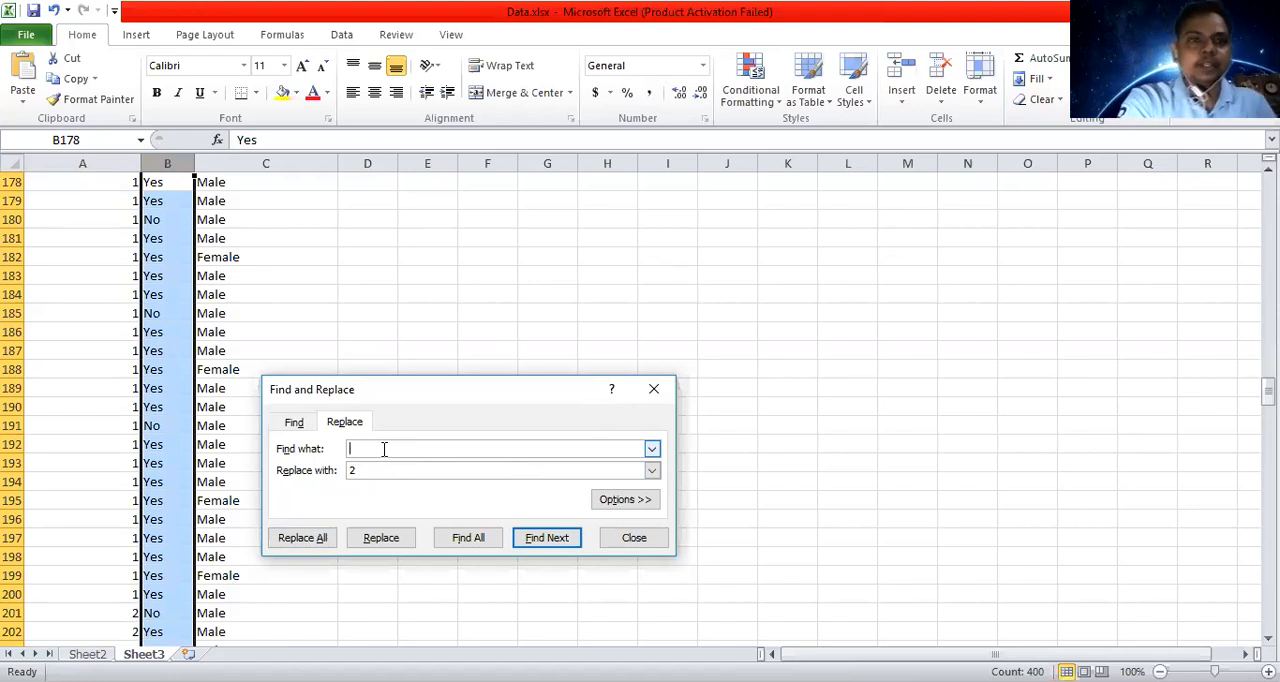
type("Female")
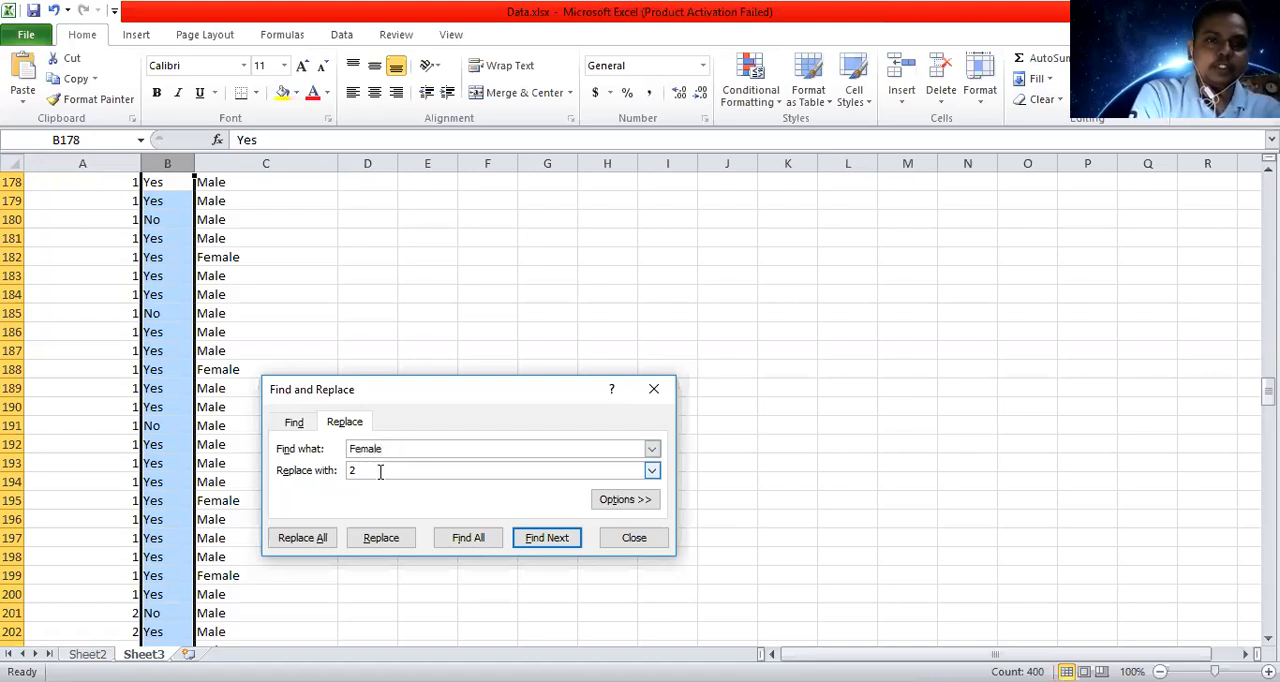
key("BackSpace")
type("0")
left_click(318, 540)
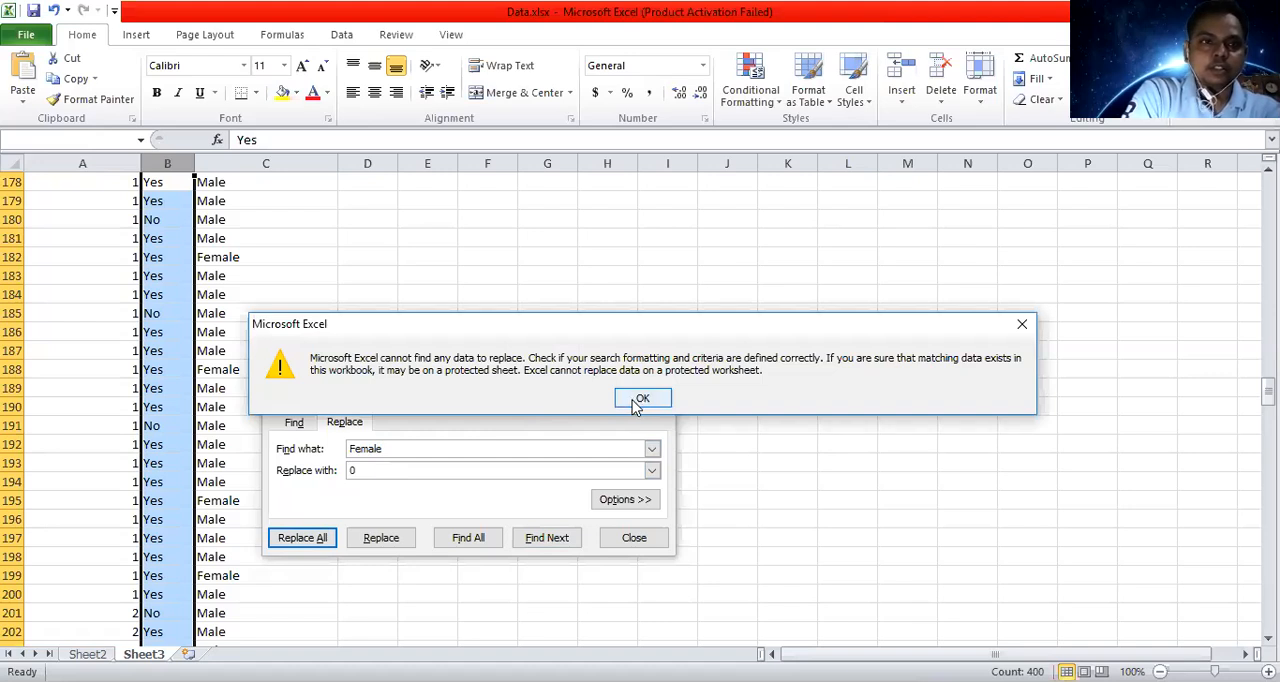
left_click(1023, 325)
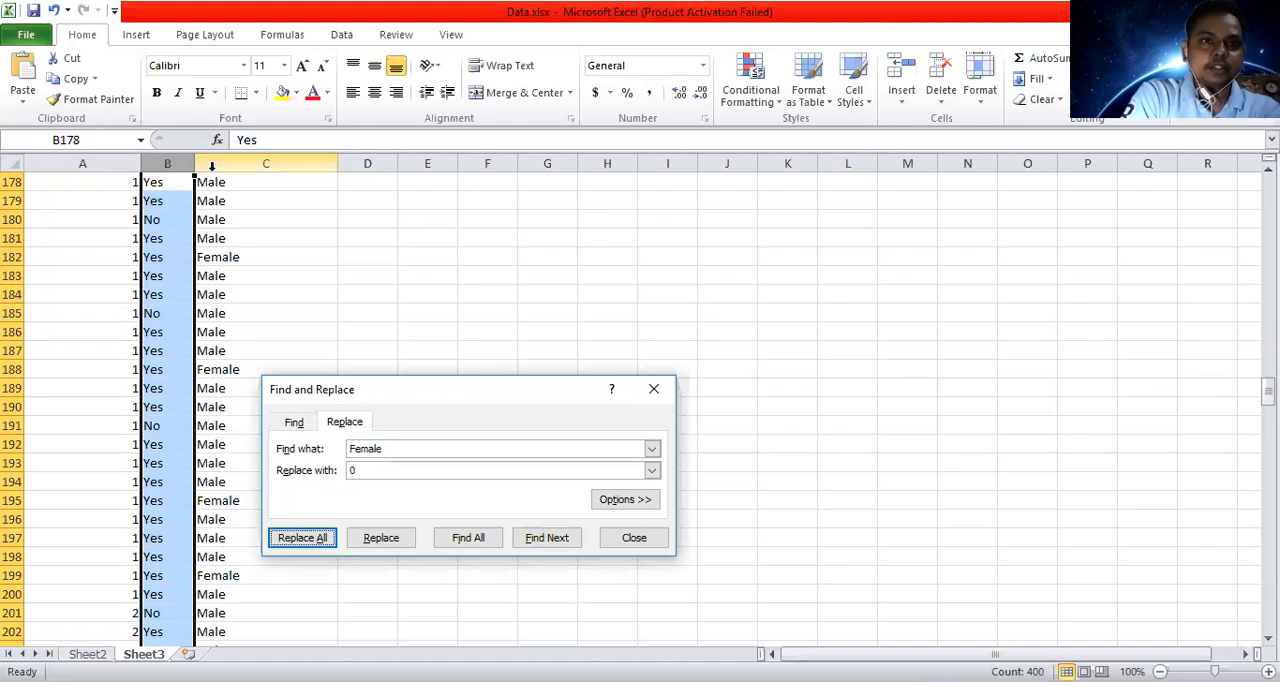
Replace every "Female" entry in column C with 0.
left_click(212, 166)
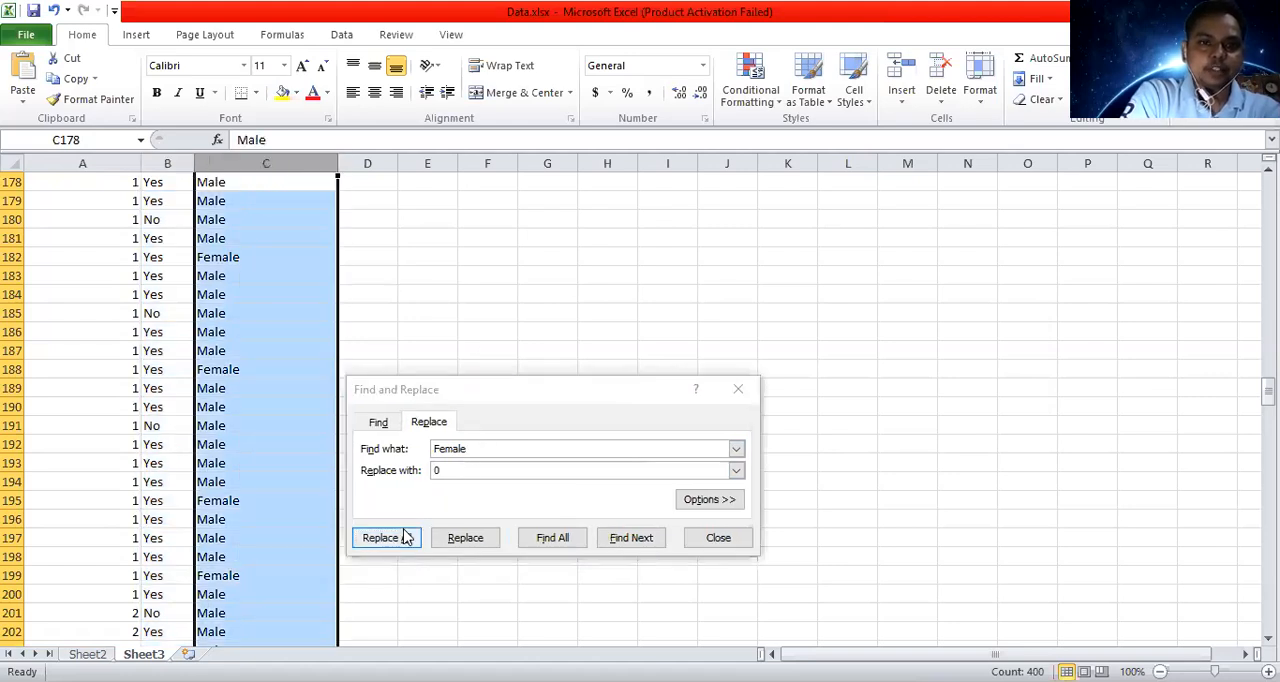
left_click(386, 538)
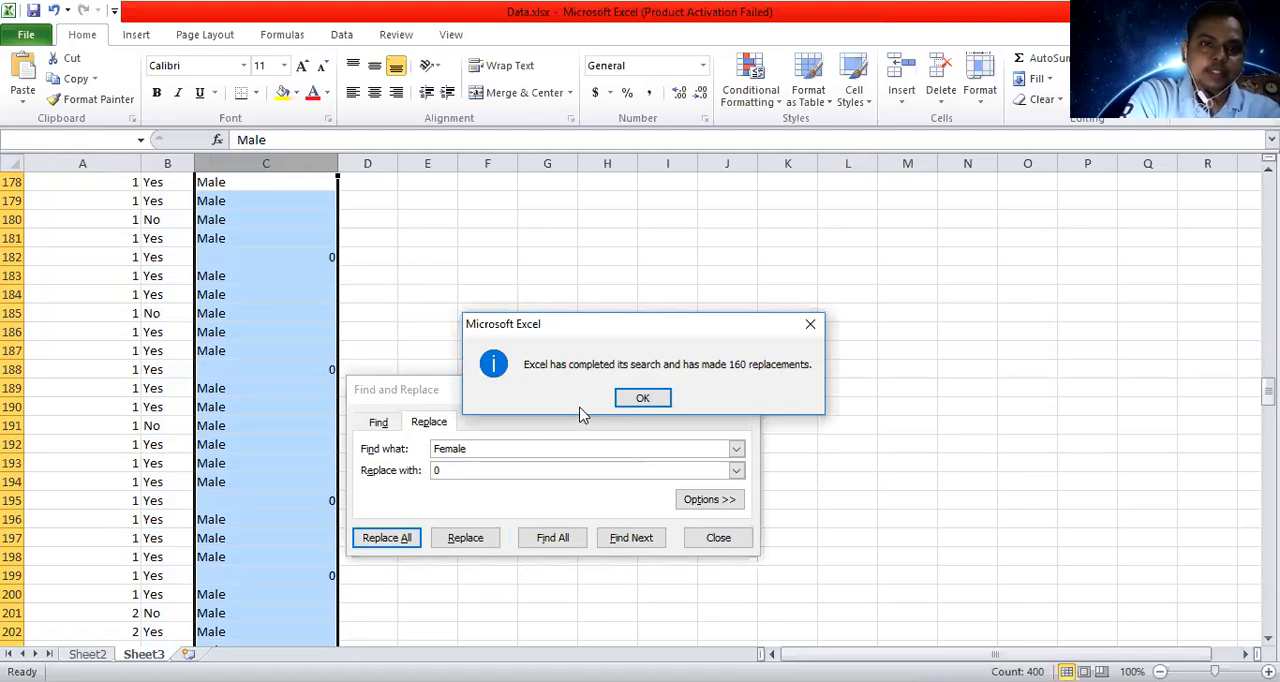
left_click(633, 399)
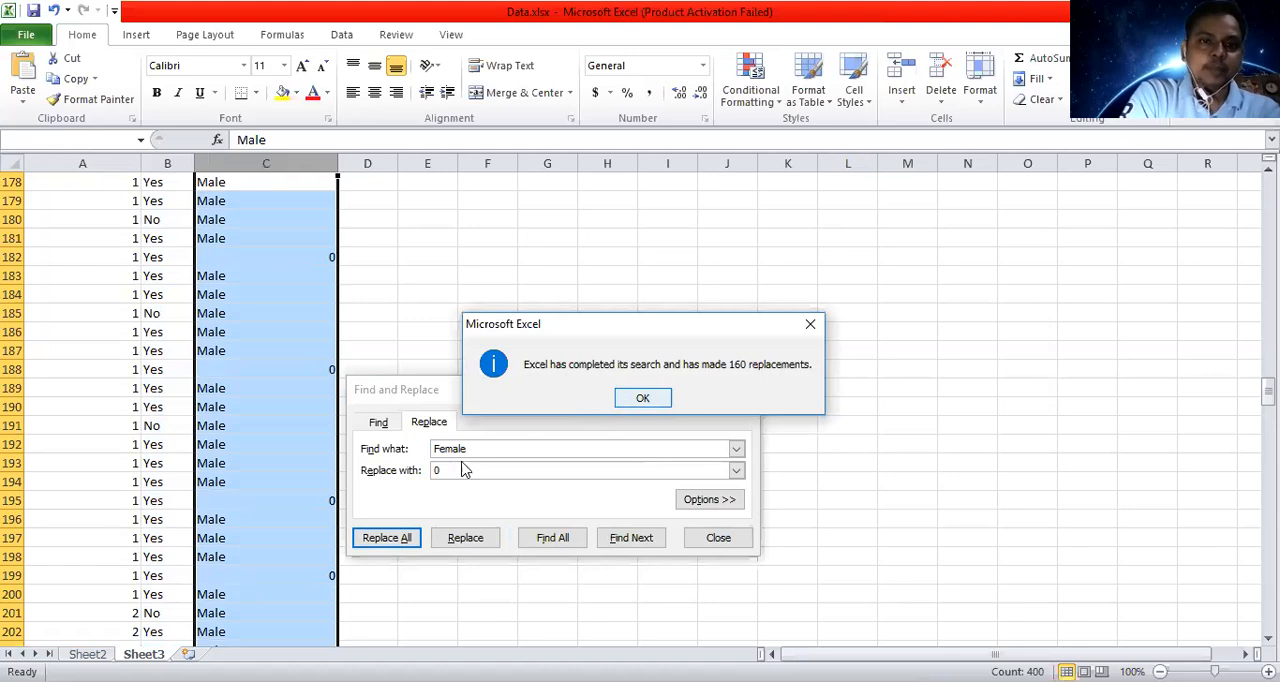
Replace every "male" entry in column C with 1.
left_click(444, 449)
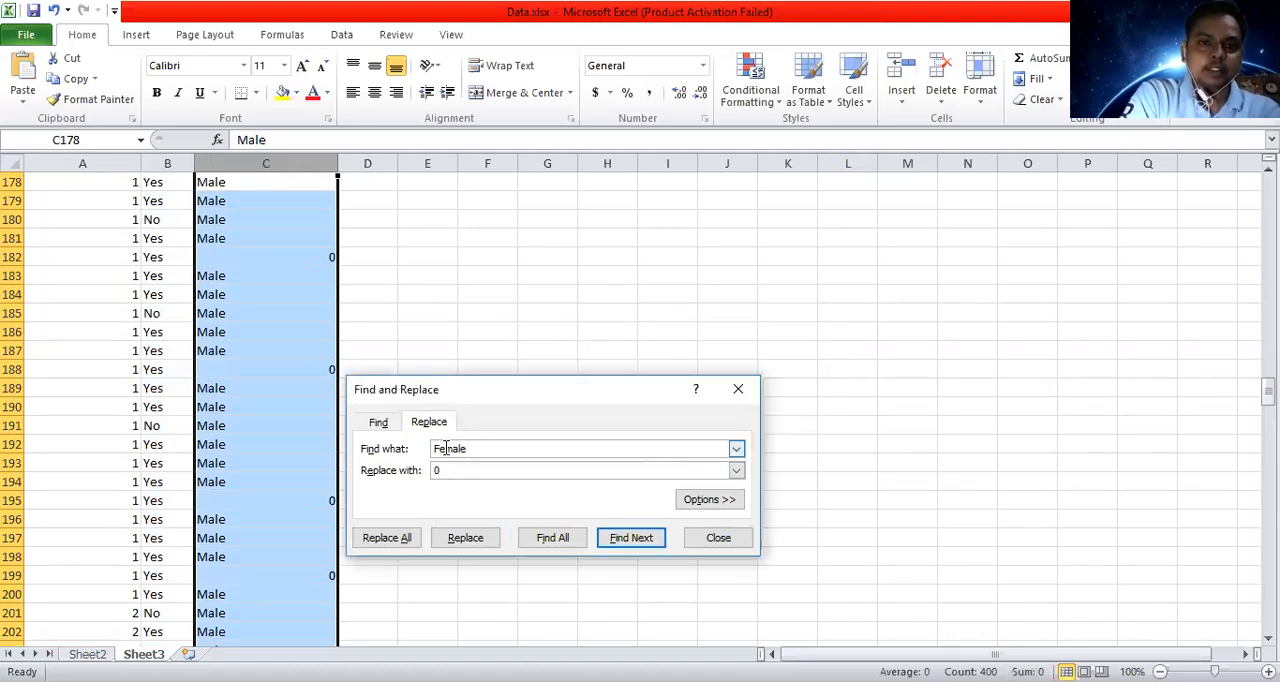
key("BackSpace")
key("BackSpace")
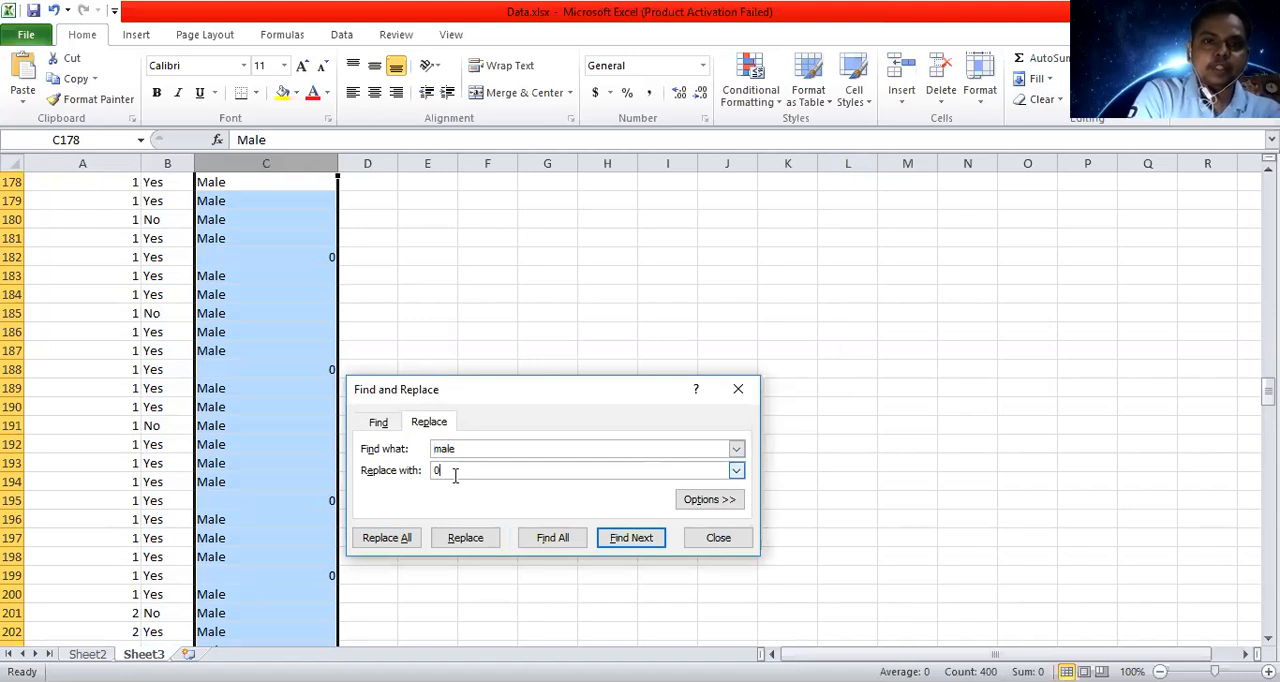
left_click(455, 470)
key("BackSpace")
type("1")
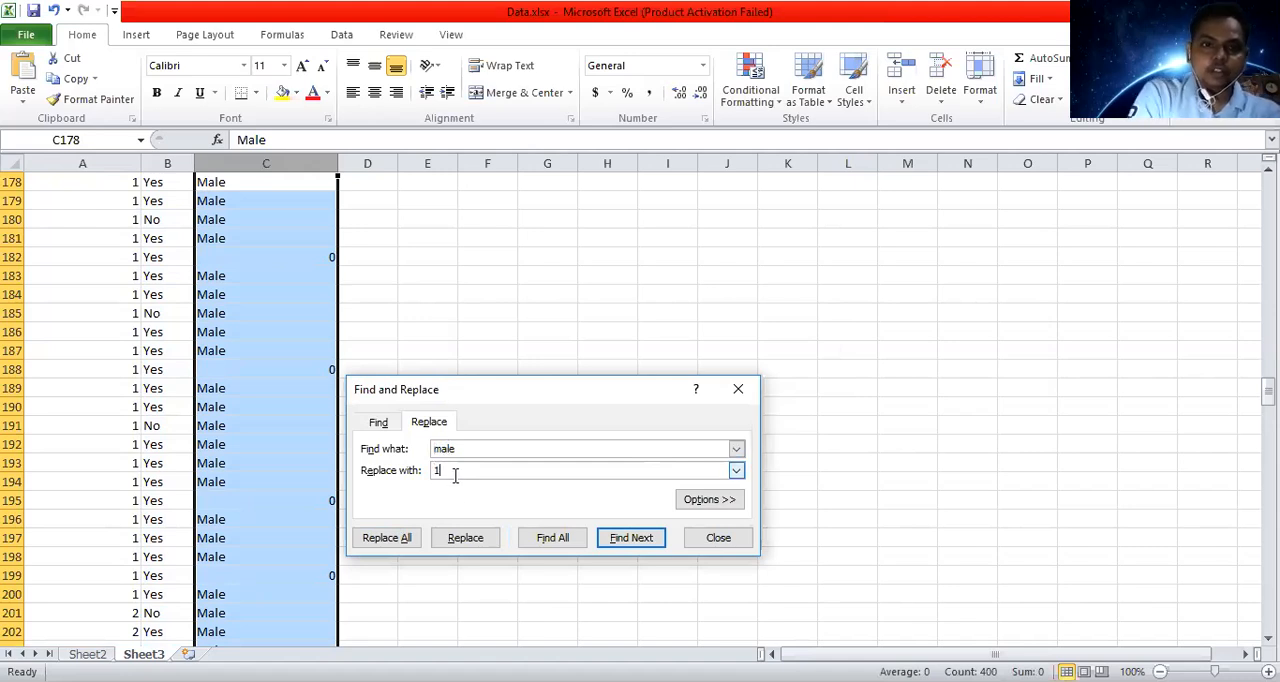
left_click(403, 539)
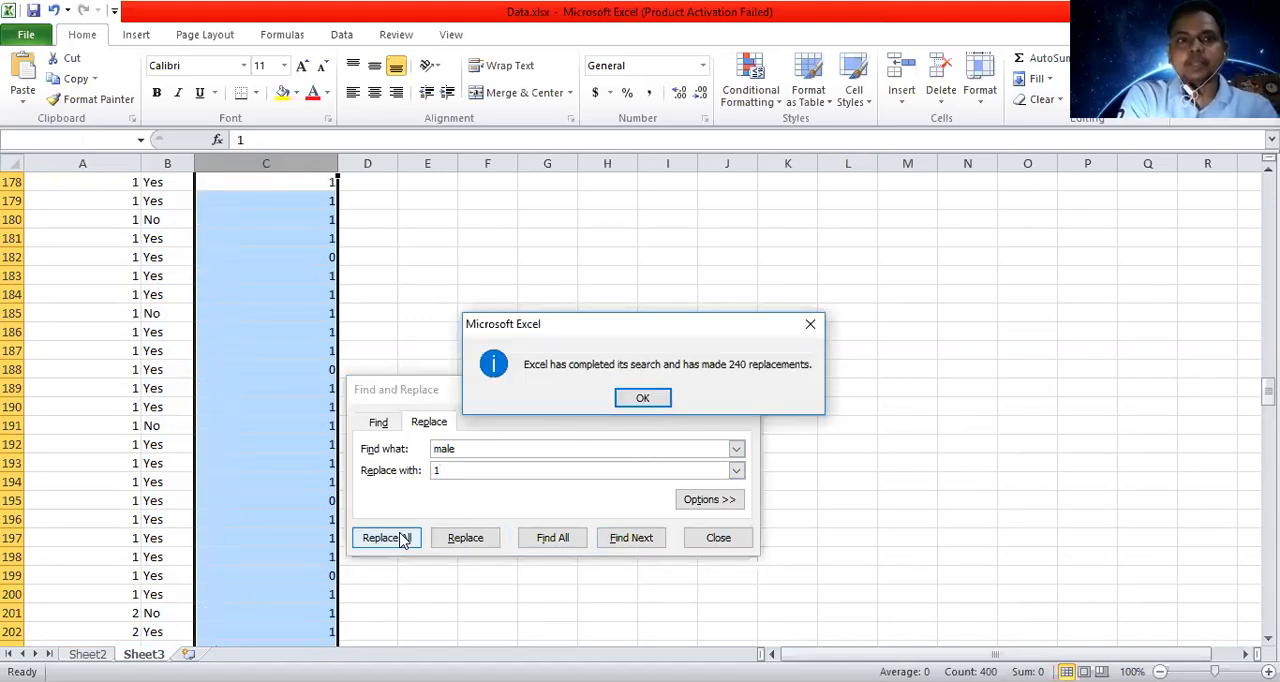
left_click(643, 400)
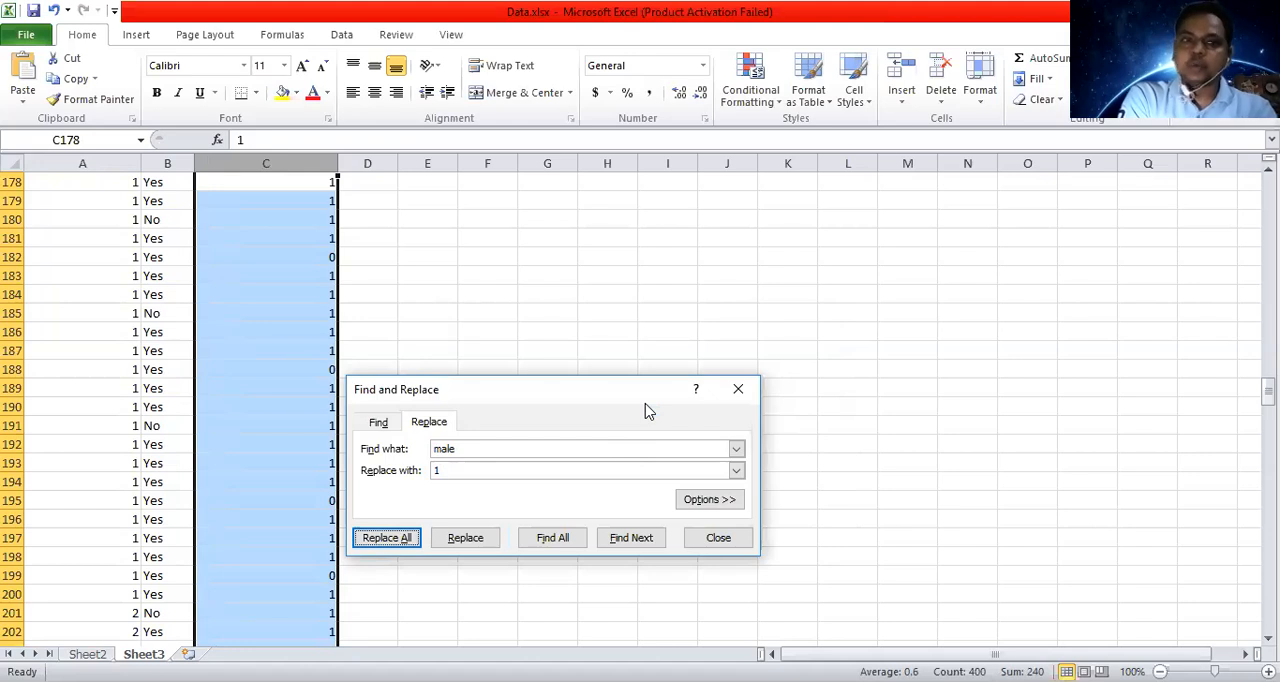
Replace every "Yes" entry in column B with 1.
left_click(170, 163)
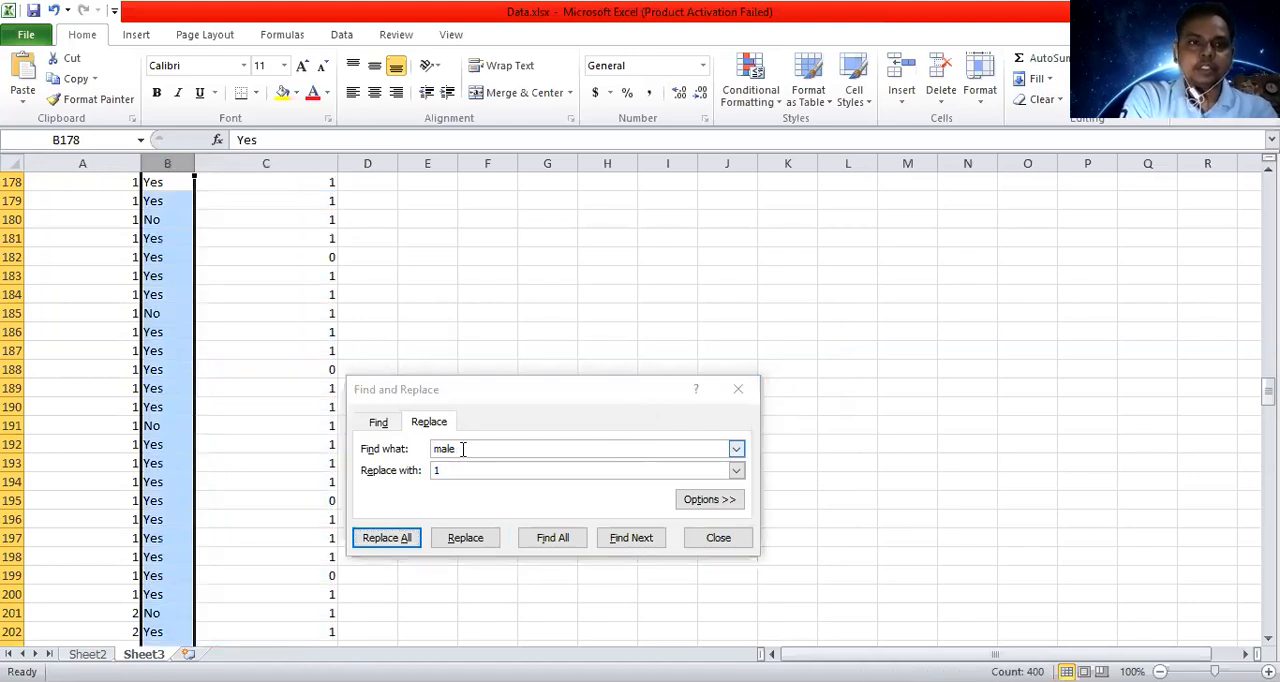
left_click(463, 449)
key("BackSpace")
key("BackSpace")
key("BackSpace")
key("BackSpace")
type("Yes")
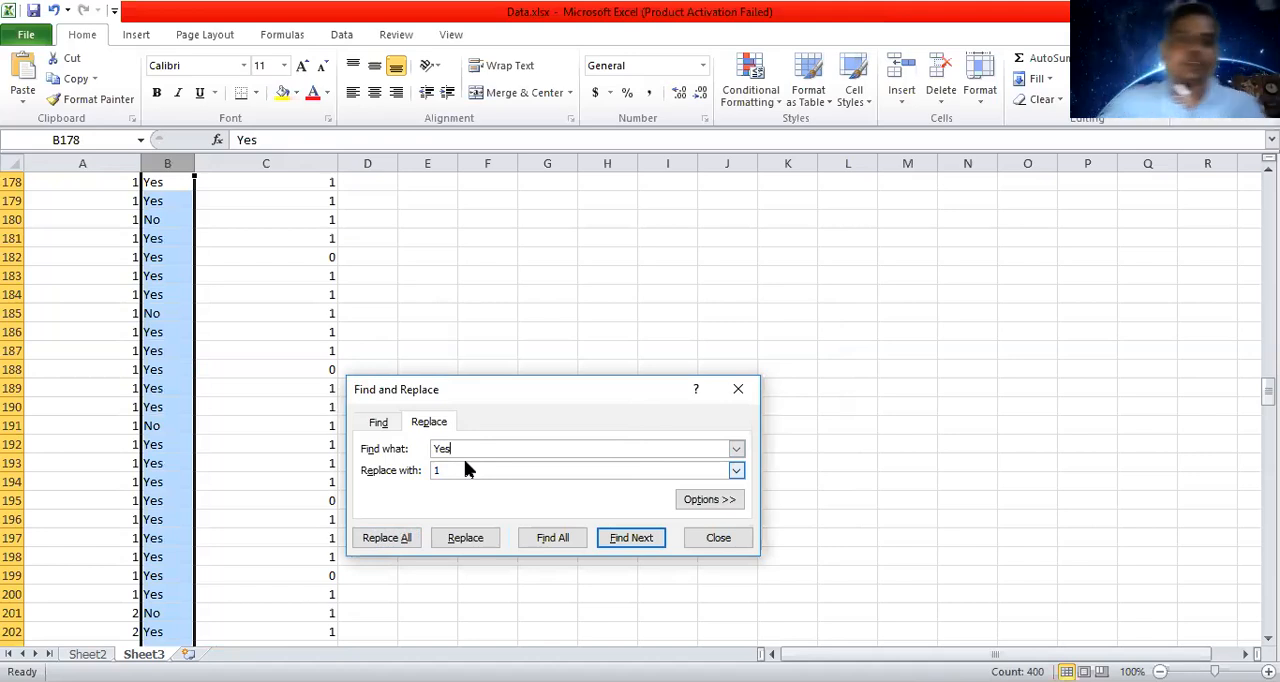
left_click(401, 539)
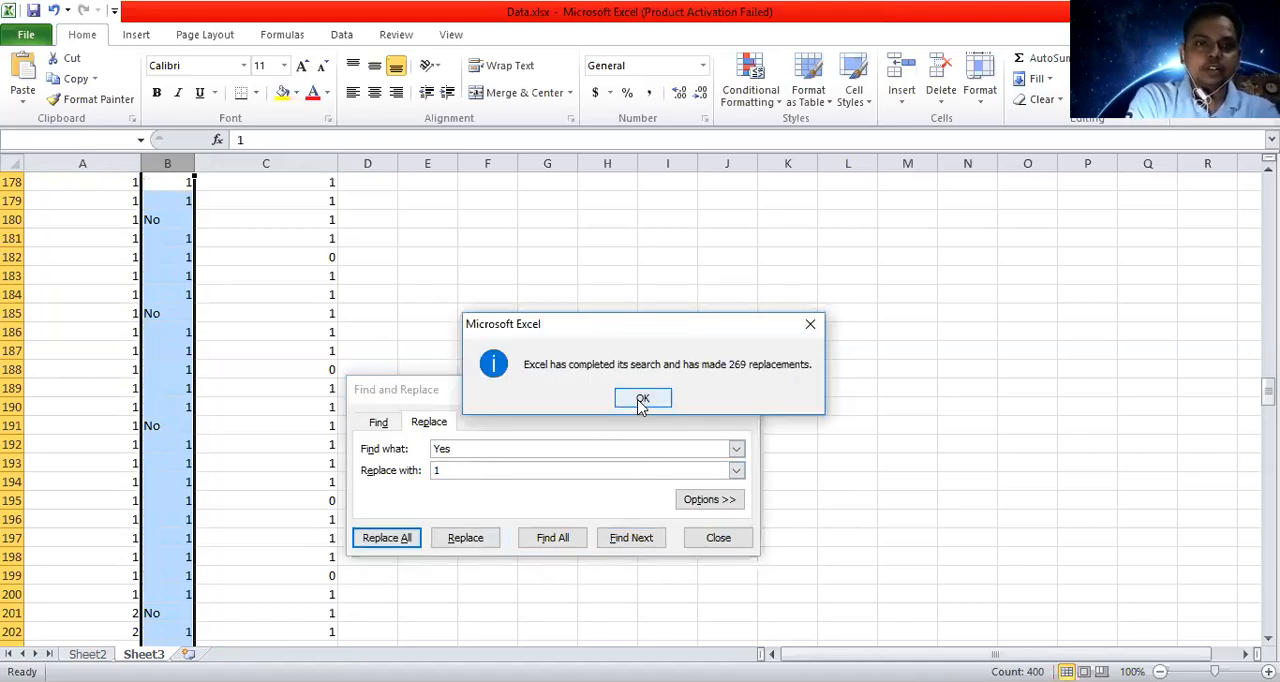
key("Return")
Replace every "No" entry in column B with 0, close Find and Replace, and save the workbook.
left_click(480, 448)
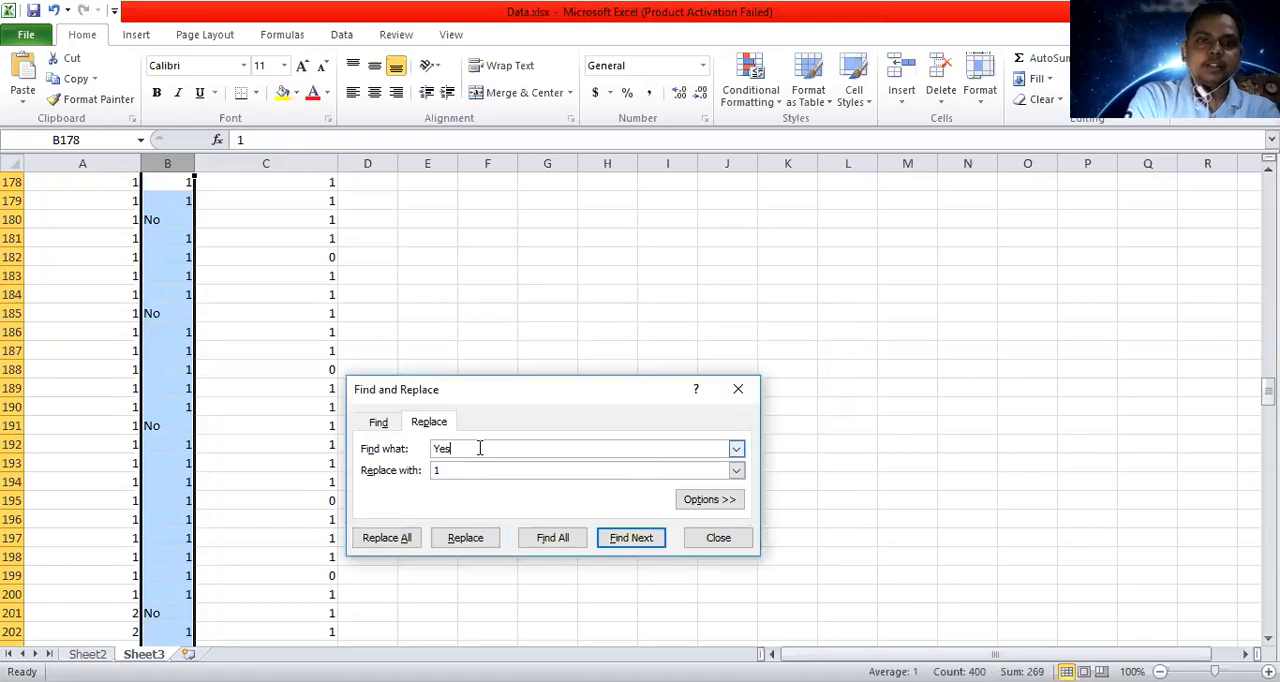
key("BackSpace")
key("BackSpace")
key("BackSpace")
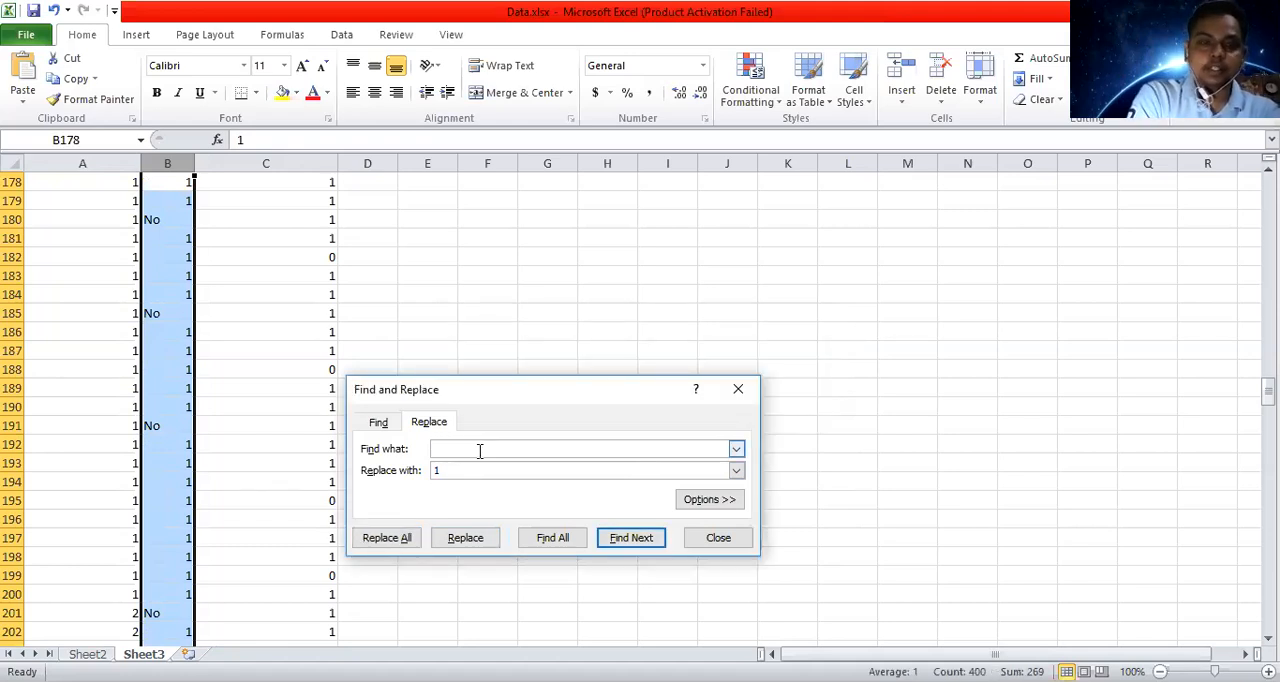
type("No")
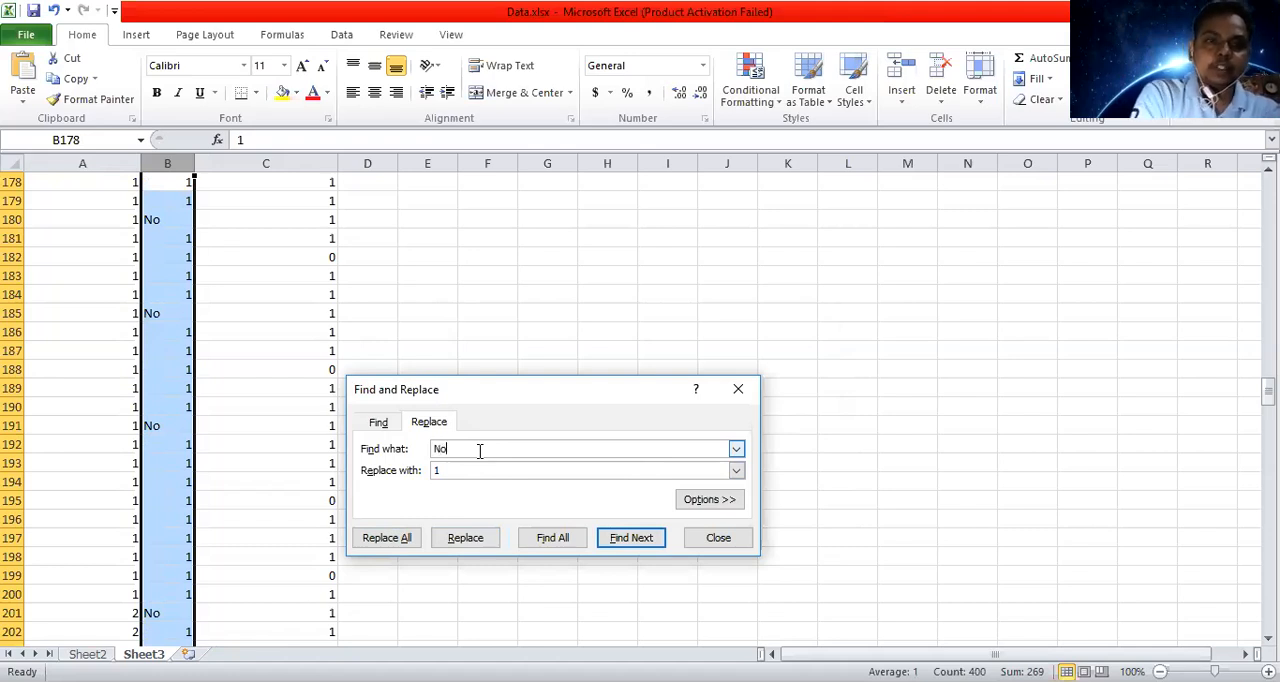
left_click(481, 472)
type("1")
key("BackSpace")
type("0")
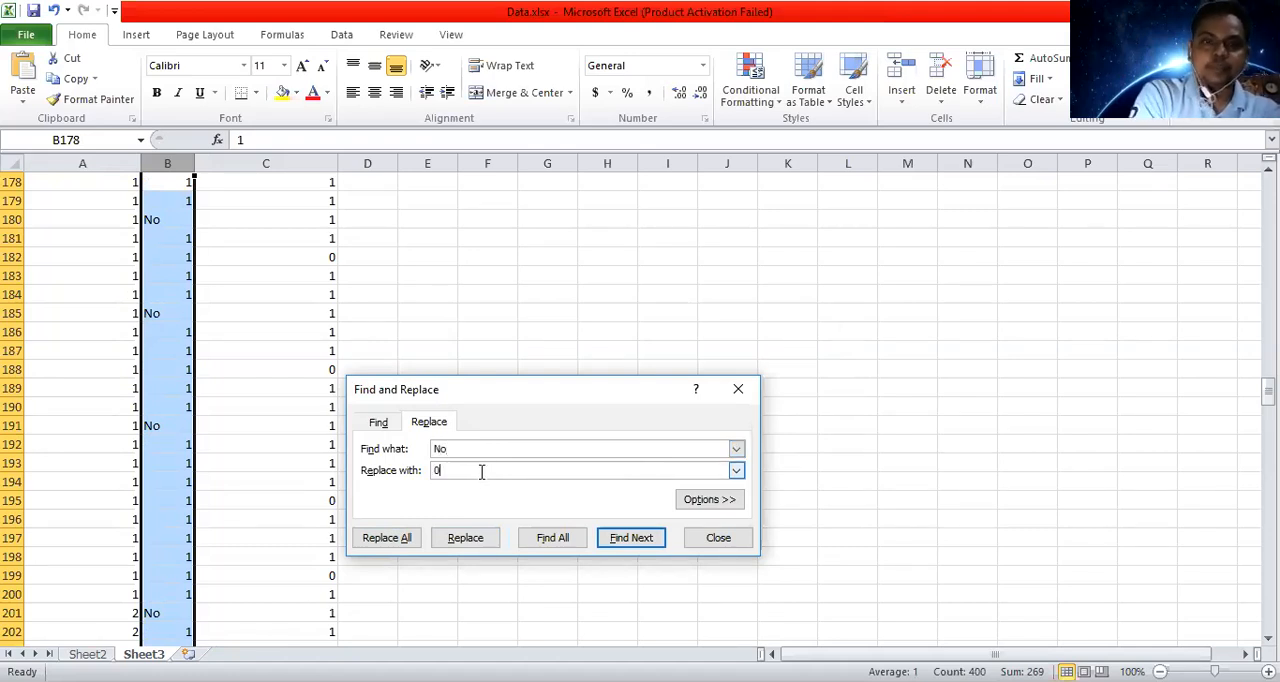
left_click(389, 542)
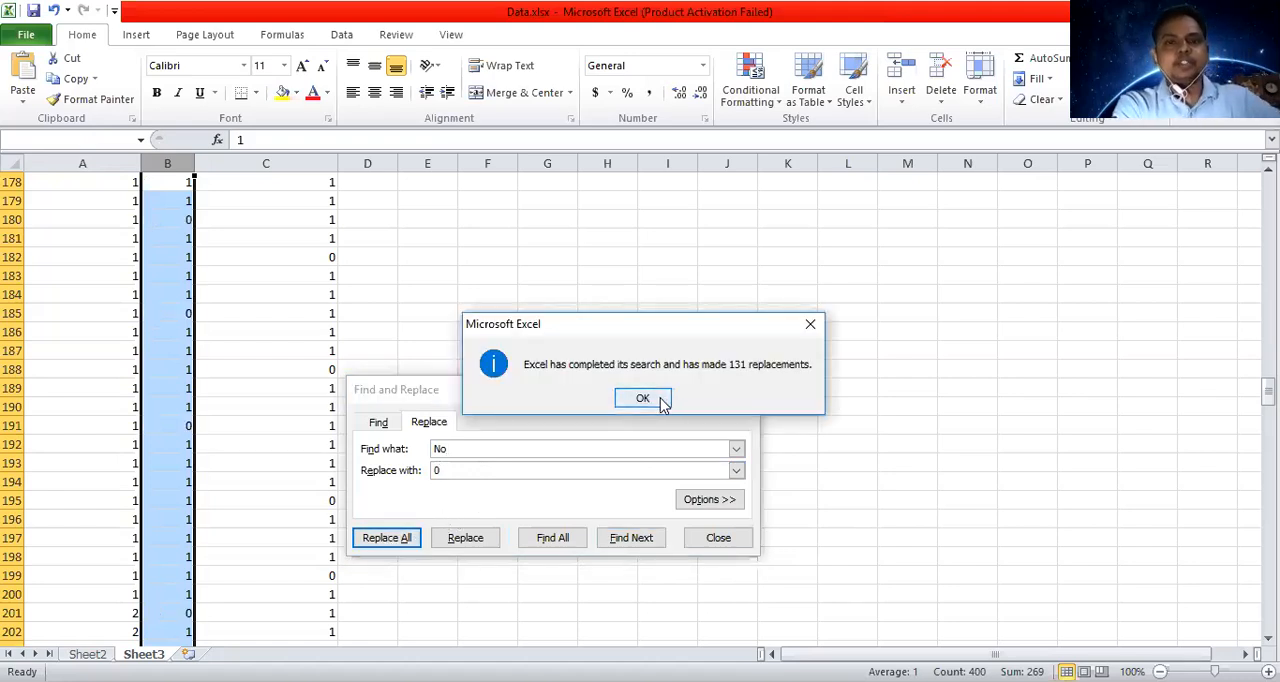
left_click(643, 398)
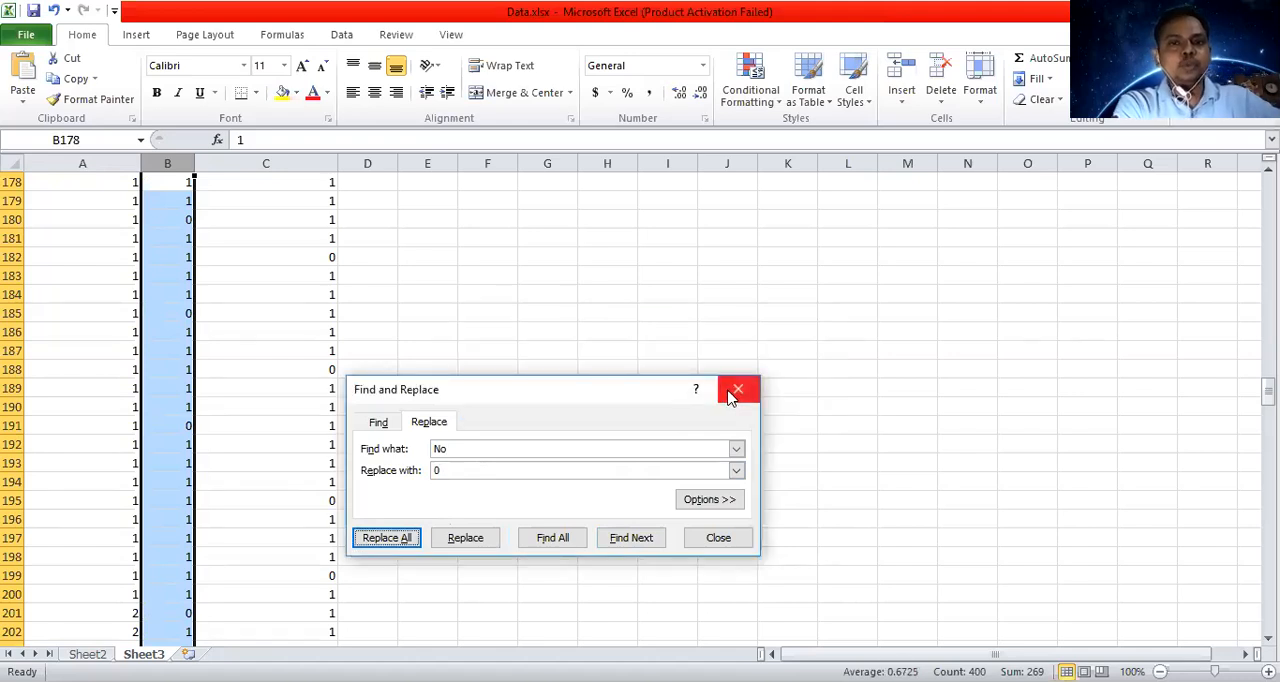
left_click(735, 392)
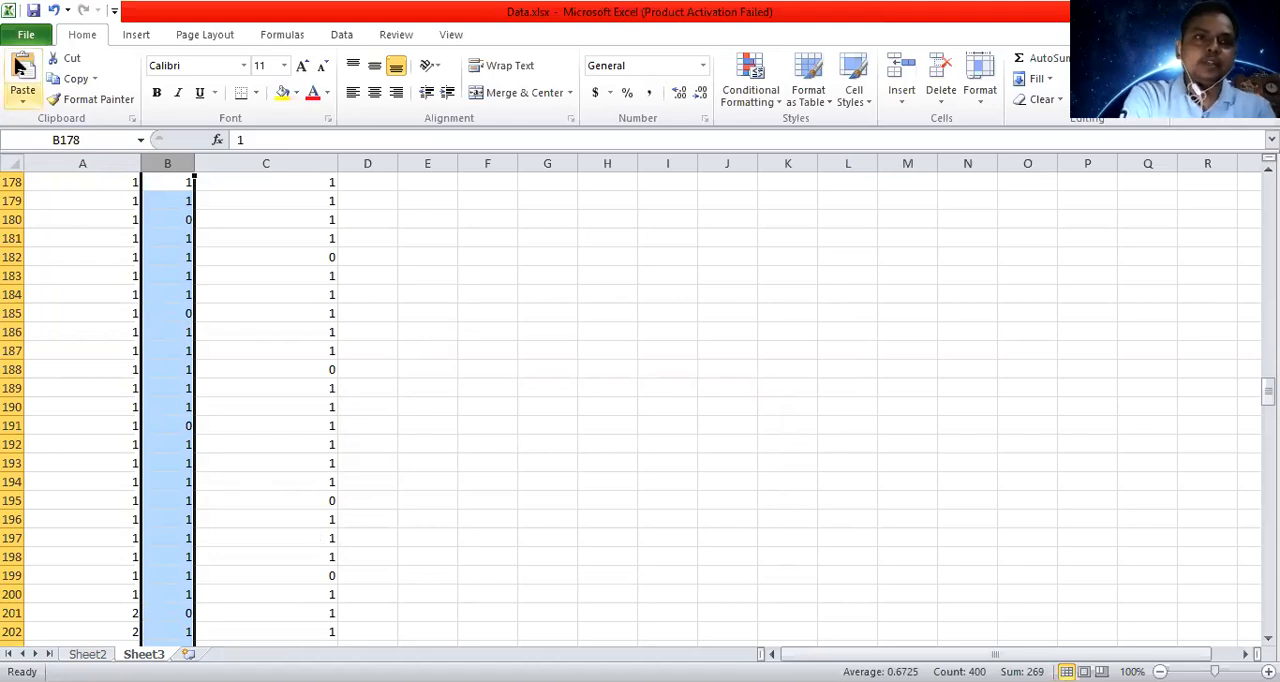
left_click(33, 12)
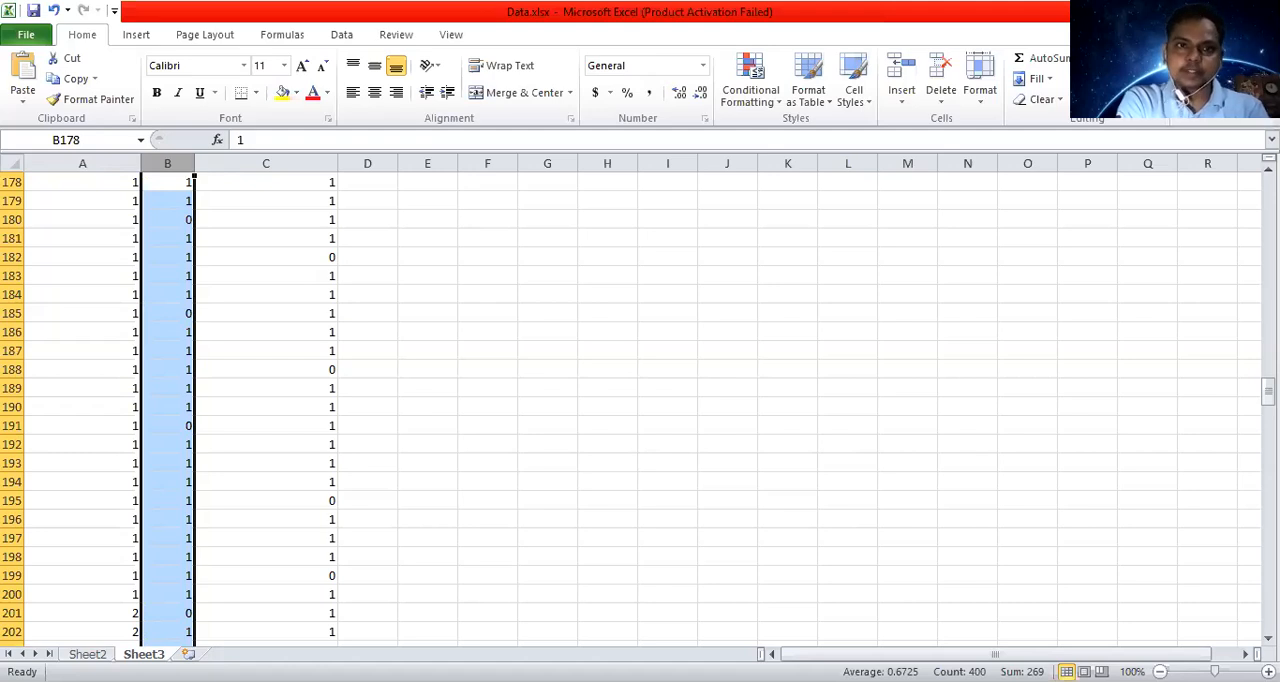
key("alt+Tab")
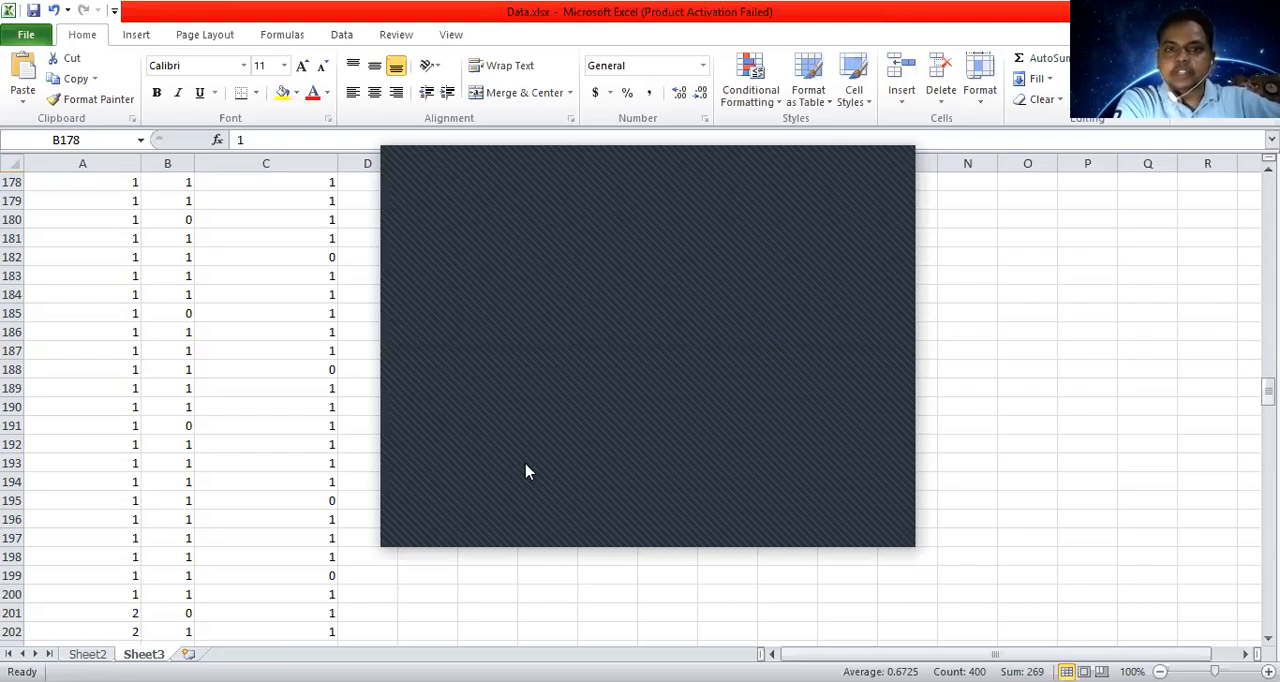
left_click(589, 503)
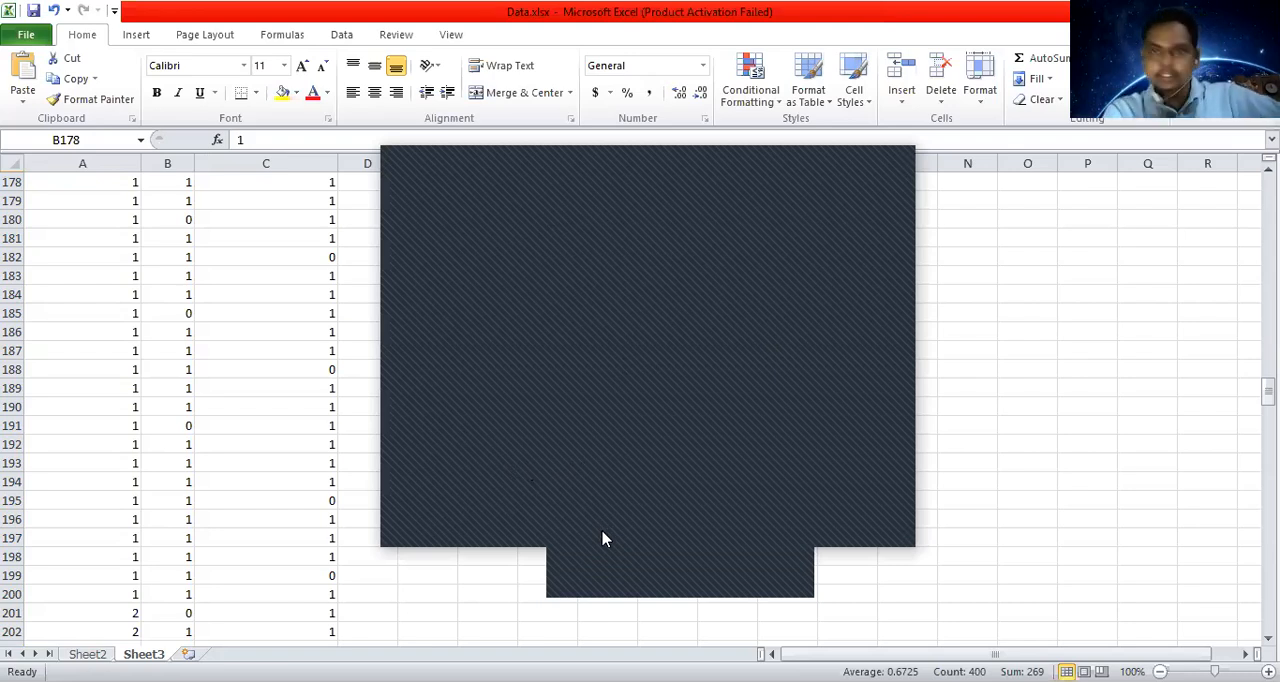
left_click(603, 538)
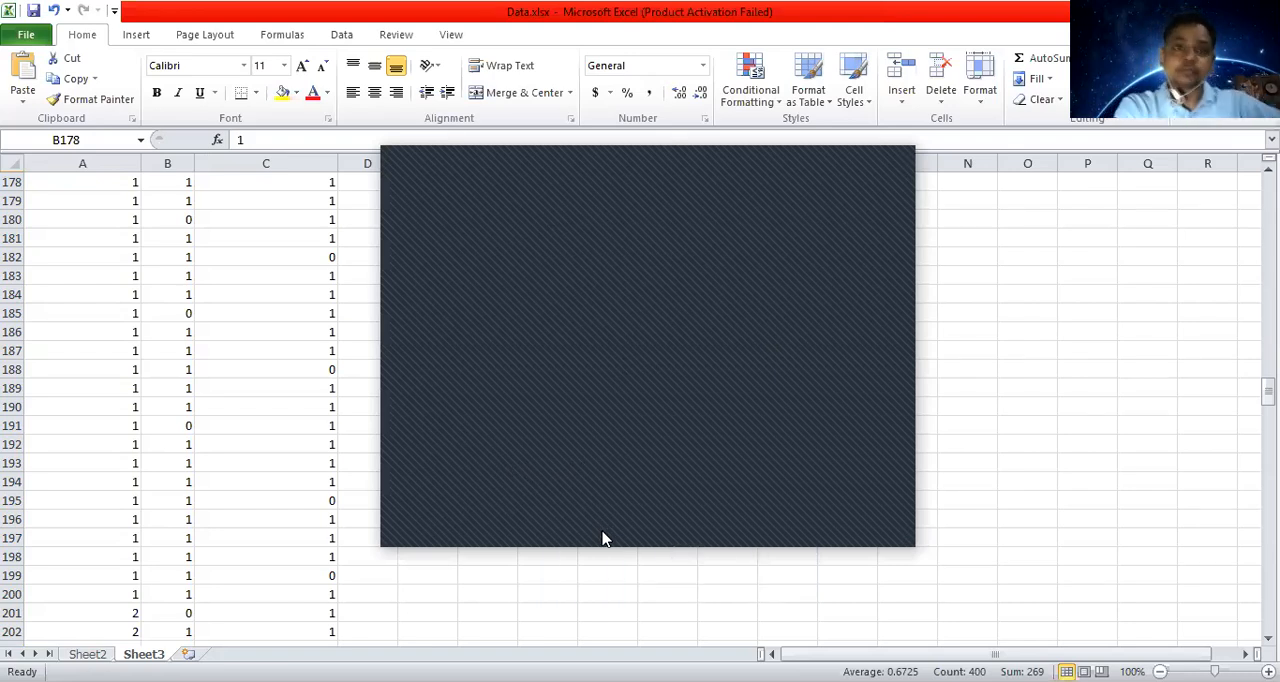
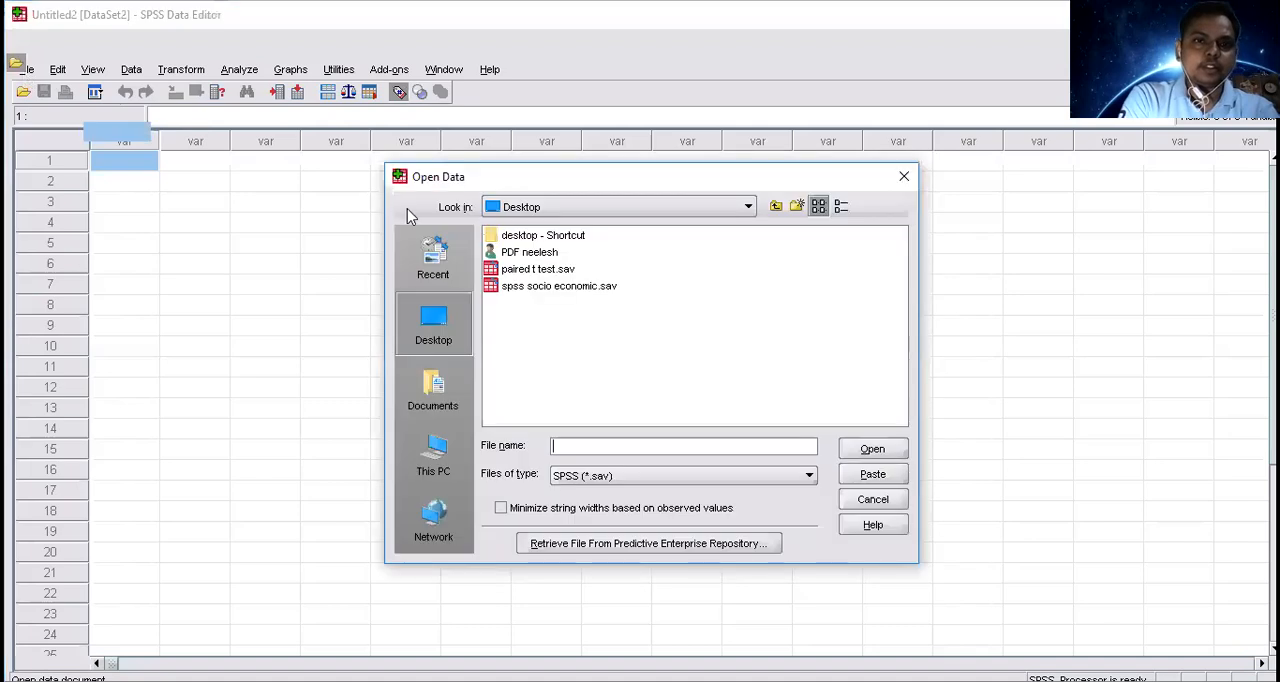
Open the Excel workbook Data.xlsx from the Desktop as the data source.
left_click(583, 476)
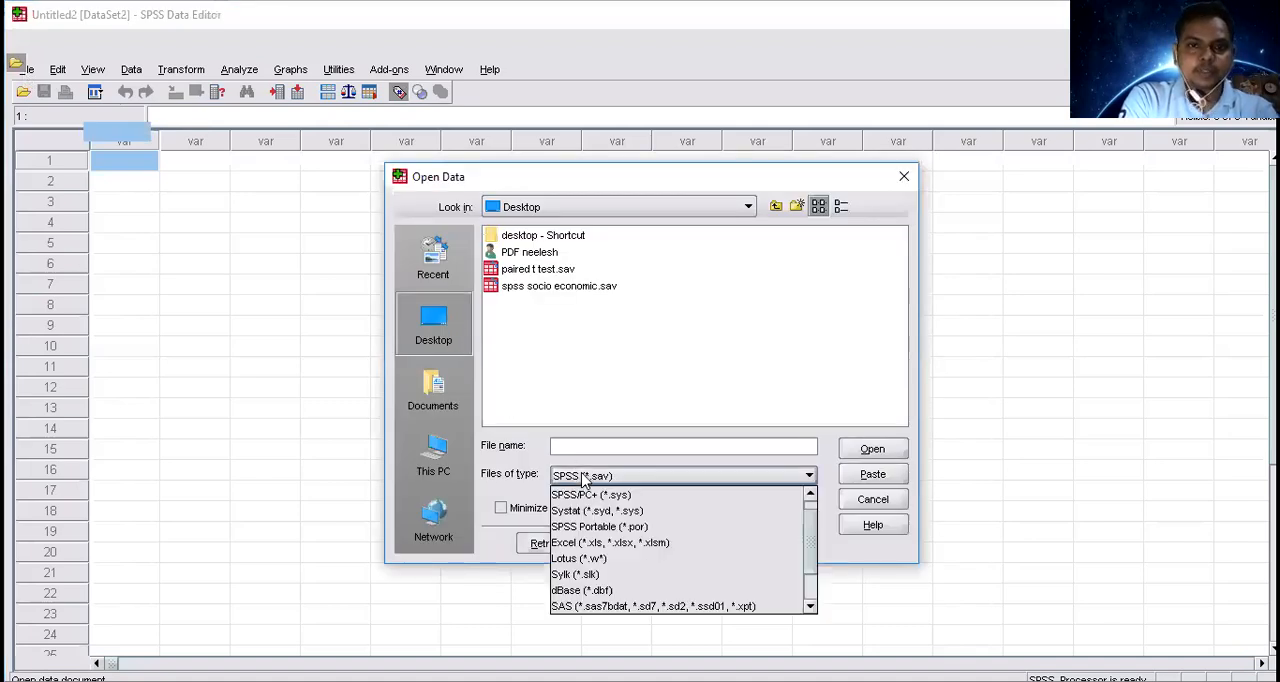
left_click(598, 542)
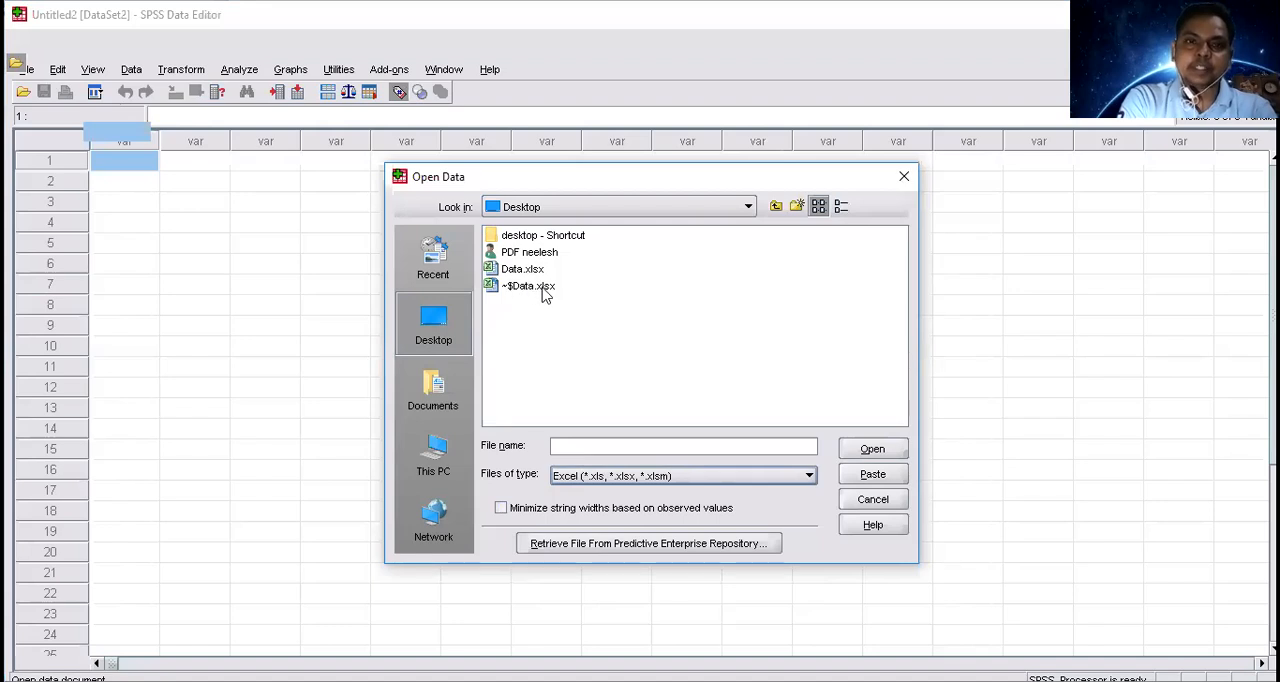
left_click(510, 270)
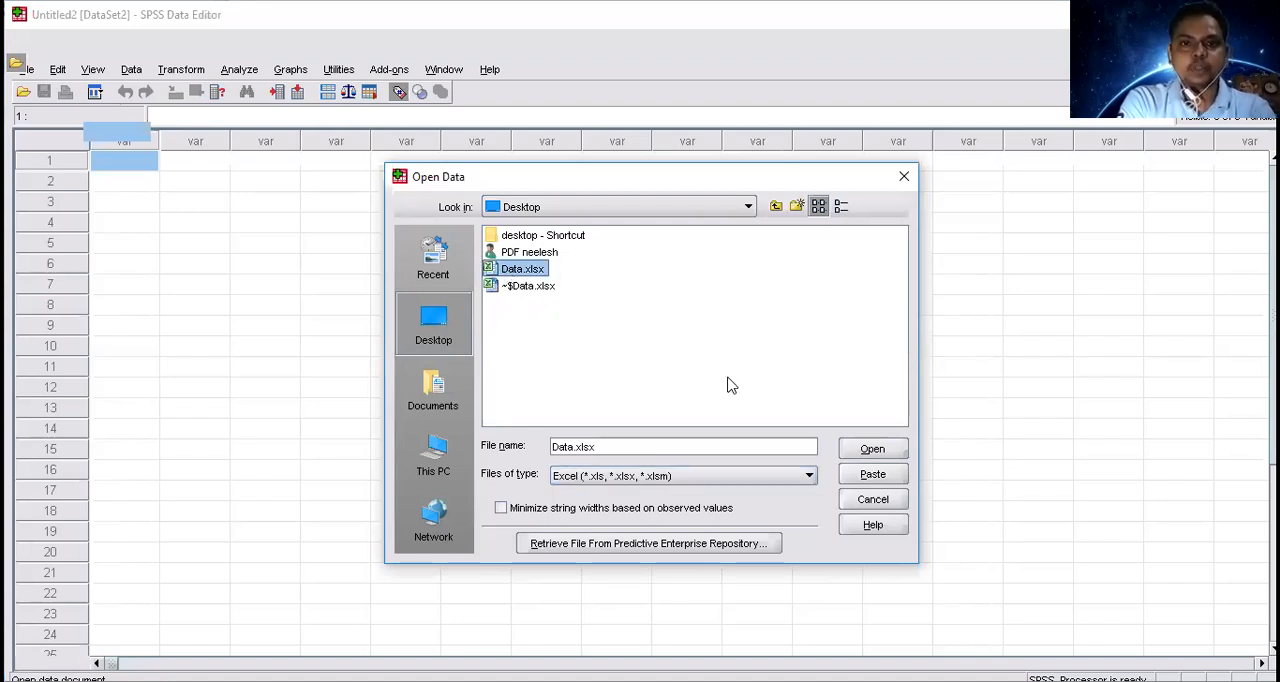
left_click(870, 452)
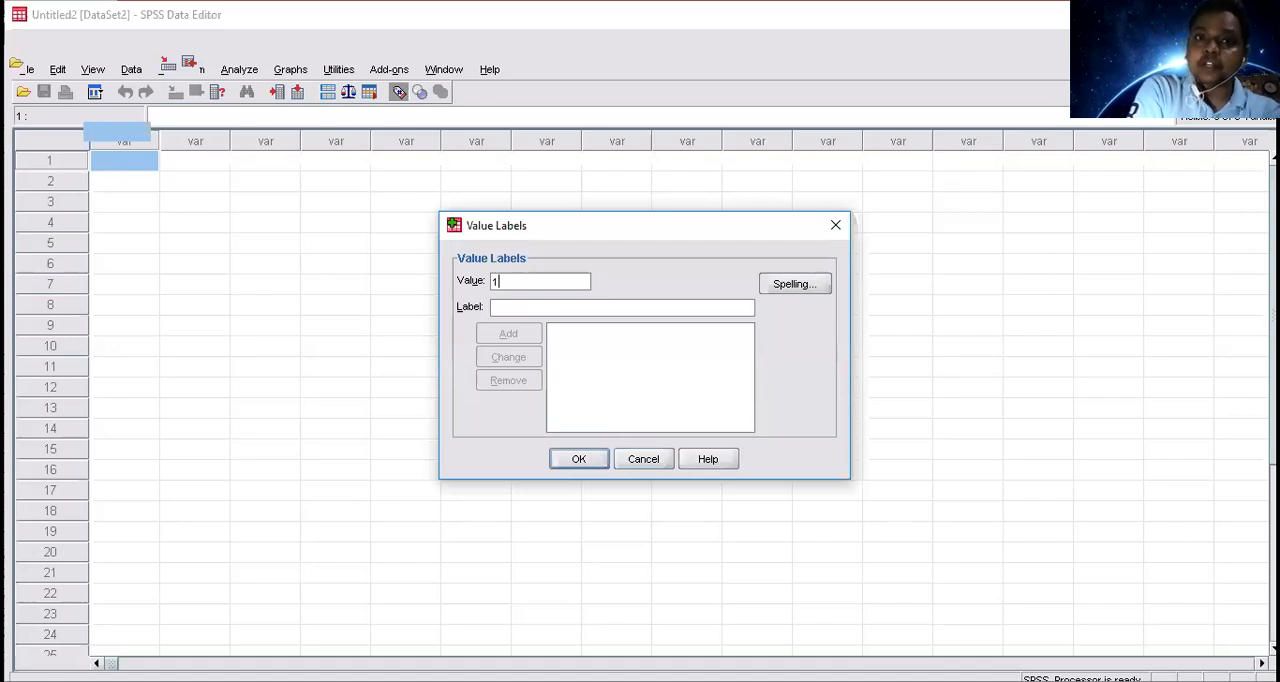
Add the value label "Contract Grower" for value 1 of the types-of-farmers variable.
key("Tab")
type("C")
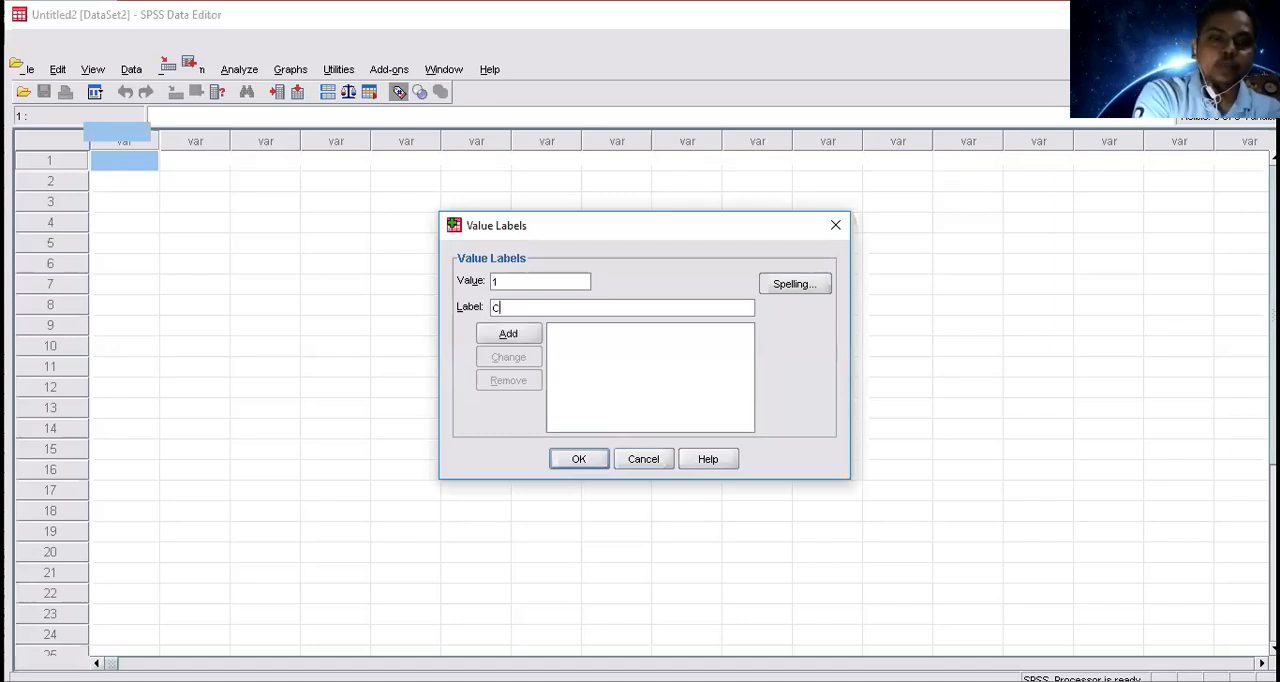
type("ontract")
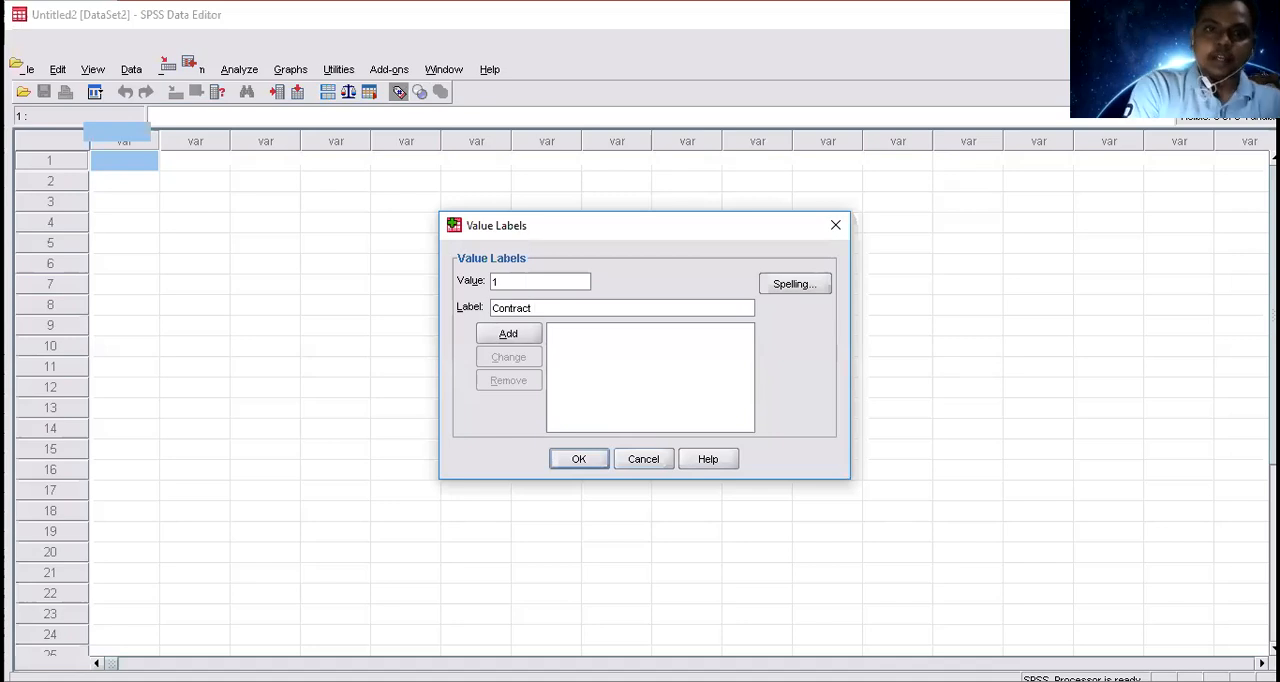
type("Grower")
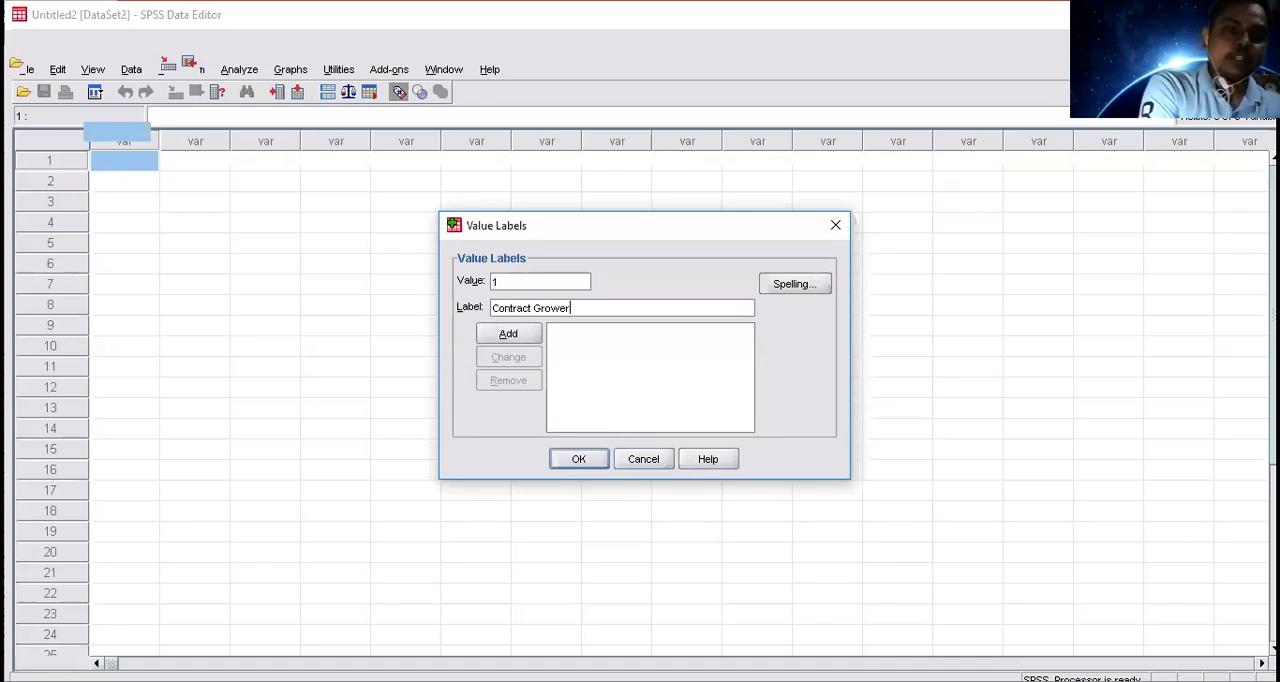
key("alt+a")
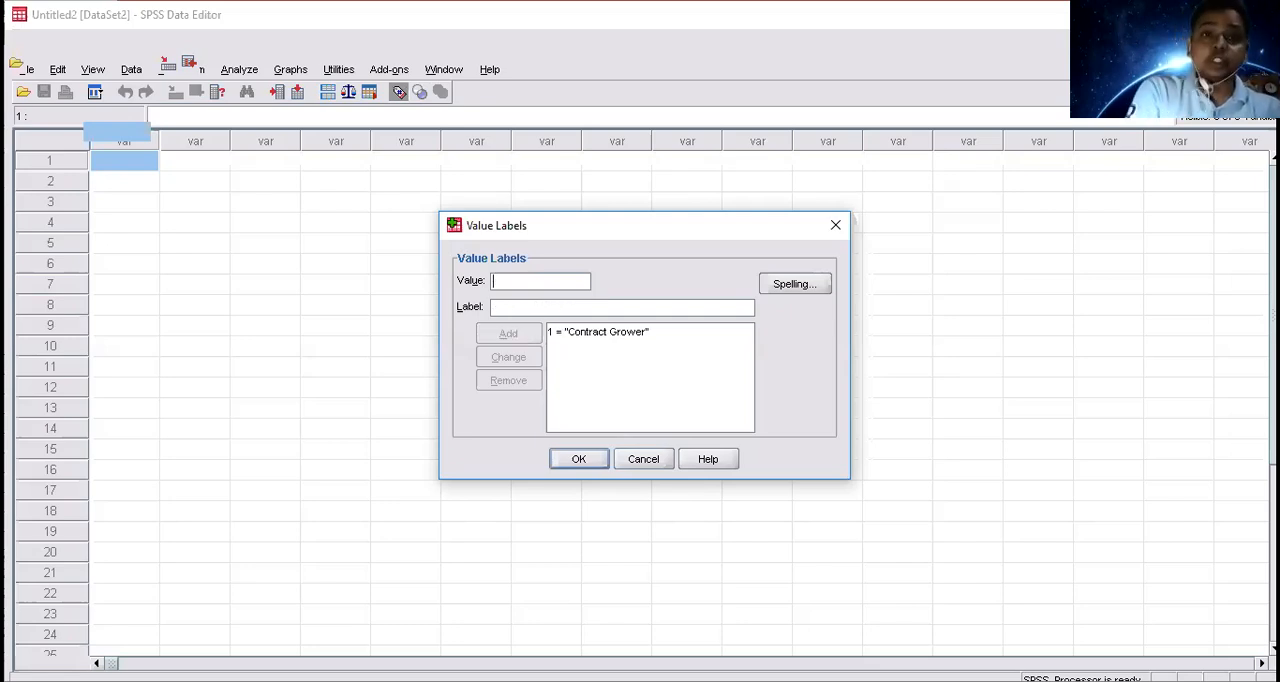
Add the value label "Non Contract Grower" for value 2 and confirm the farmer type labels.
type("2")
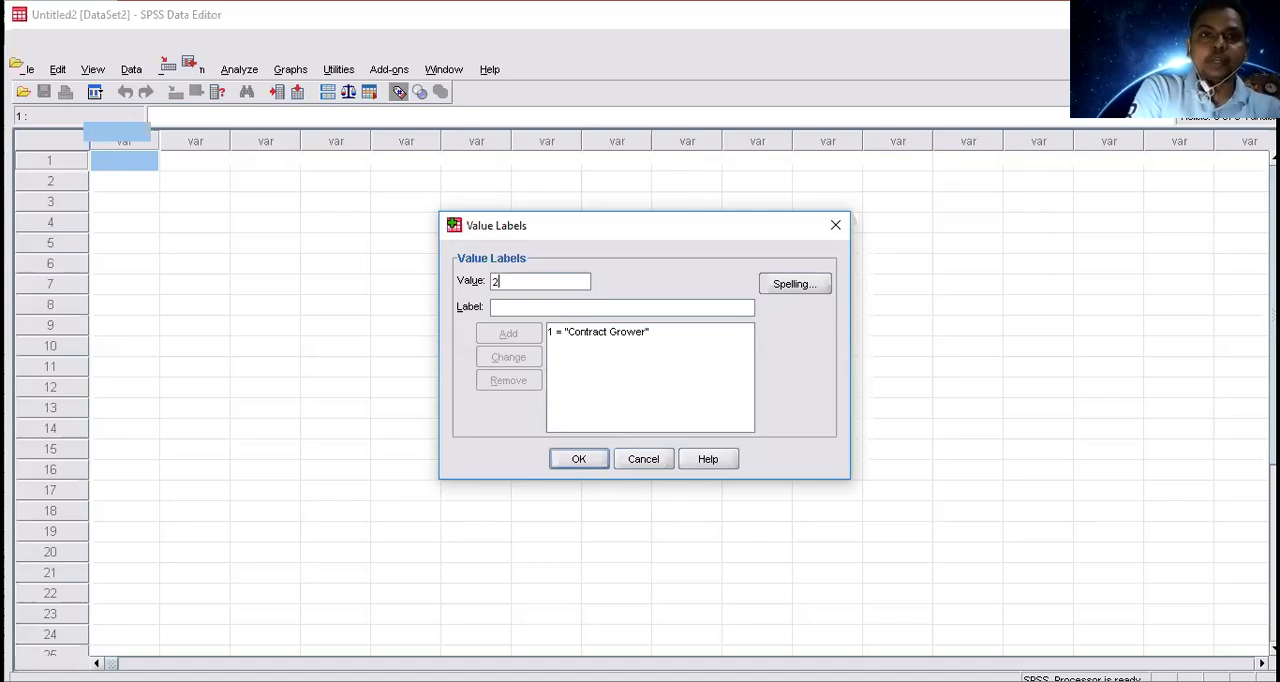
type("Non Contract Grower")
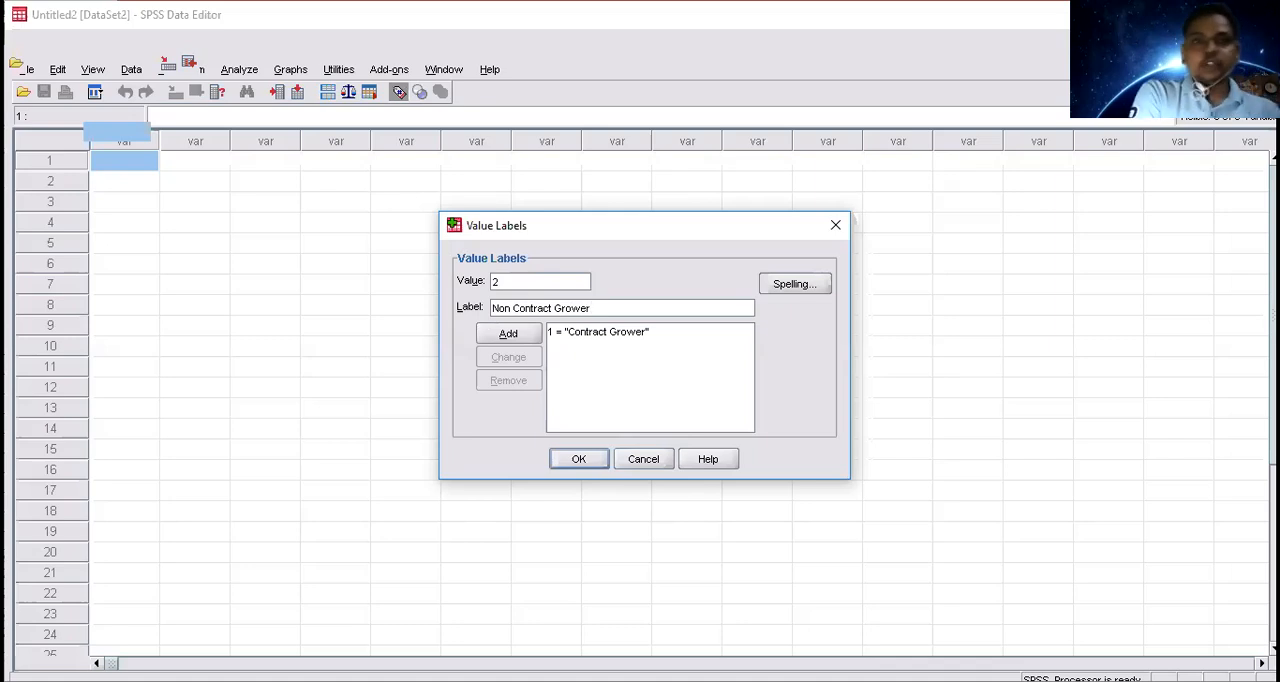
key("Return")
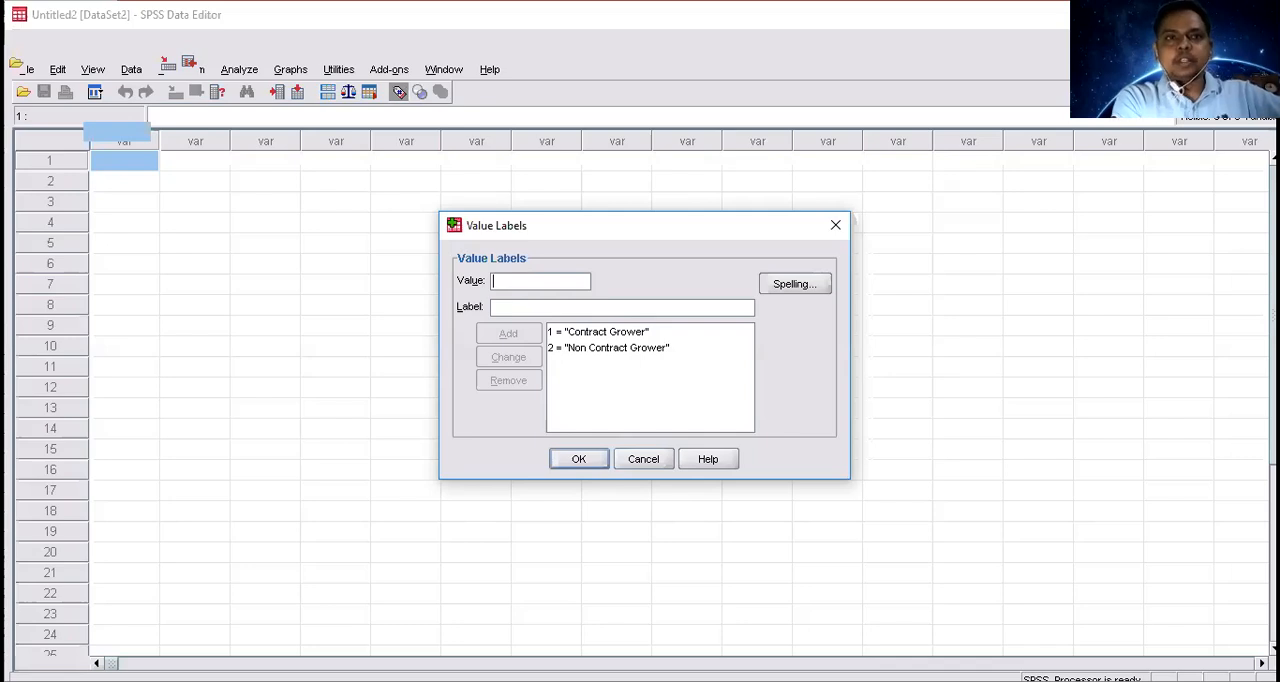
key("Return")
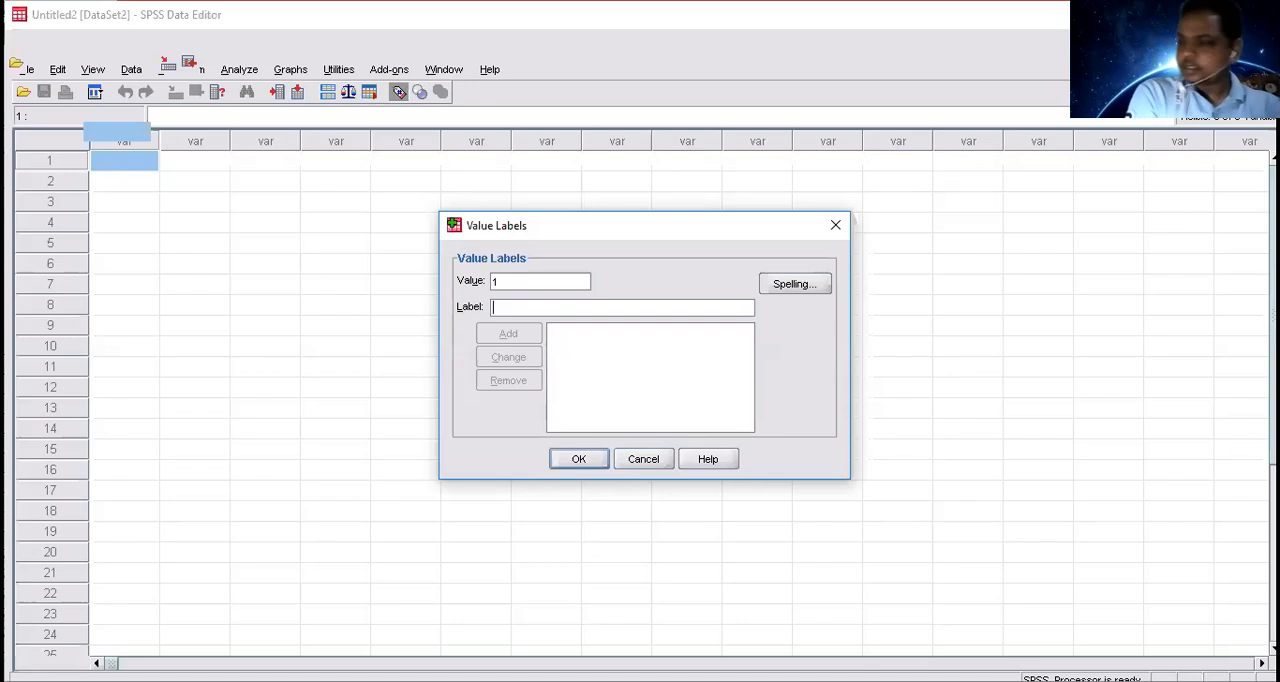
Add the value label "Male" for value 1 of the gender variable.
type("Male")
key("alt+a")
Add the value label "Female" for value 0 and confirm the gender labels.
type("2")
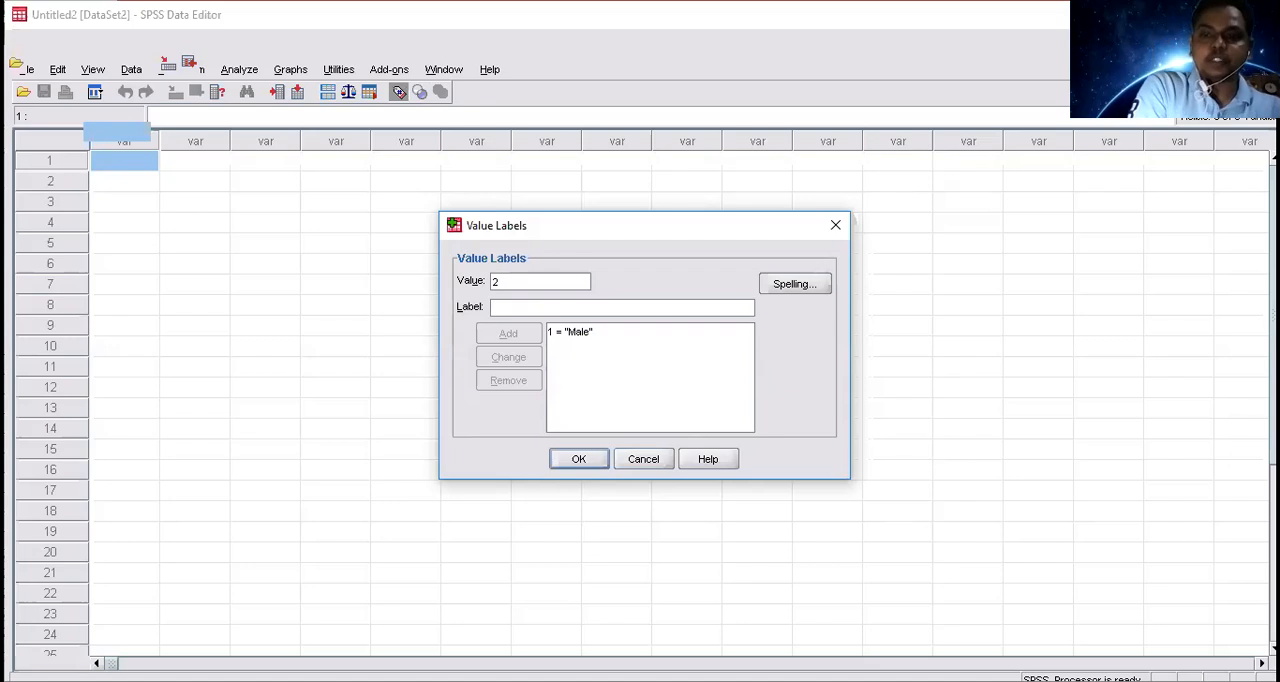
key("BackSpace")
type("0")
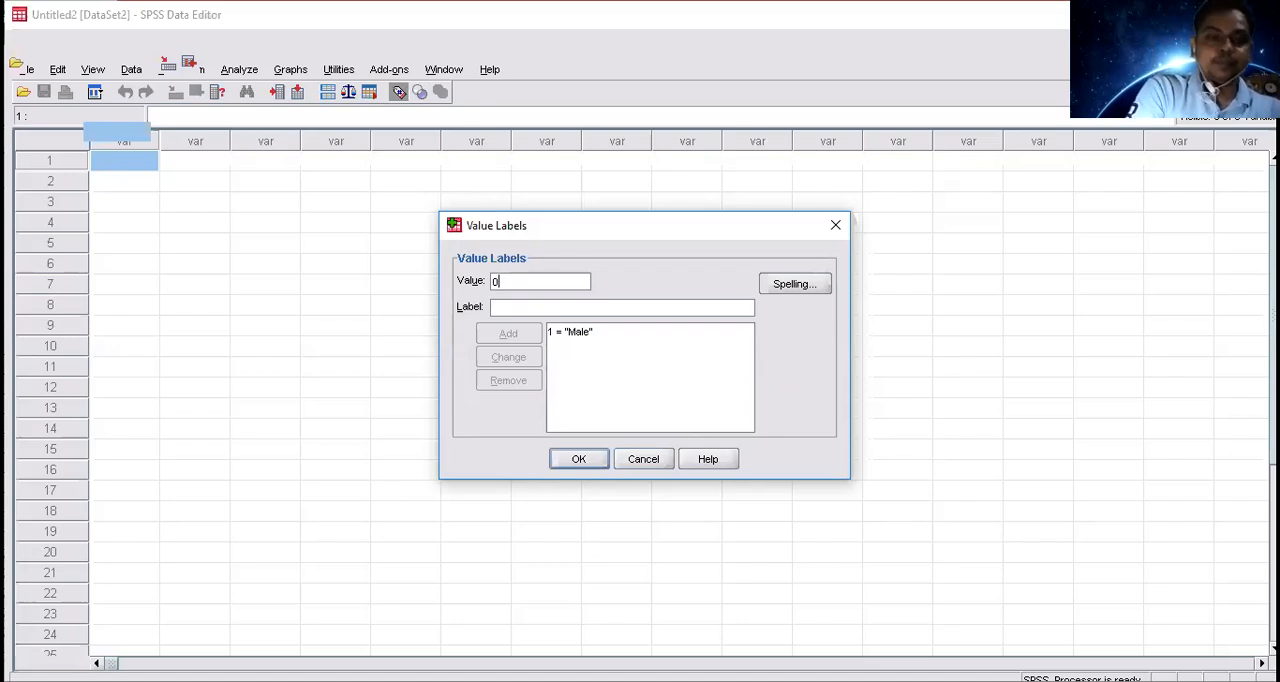
type("Female")
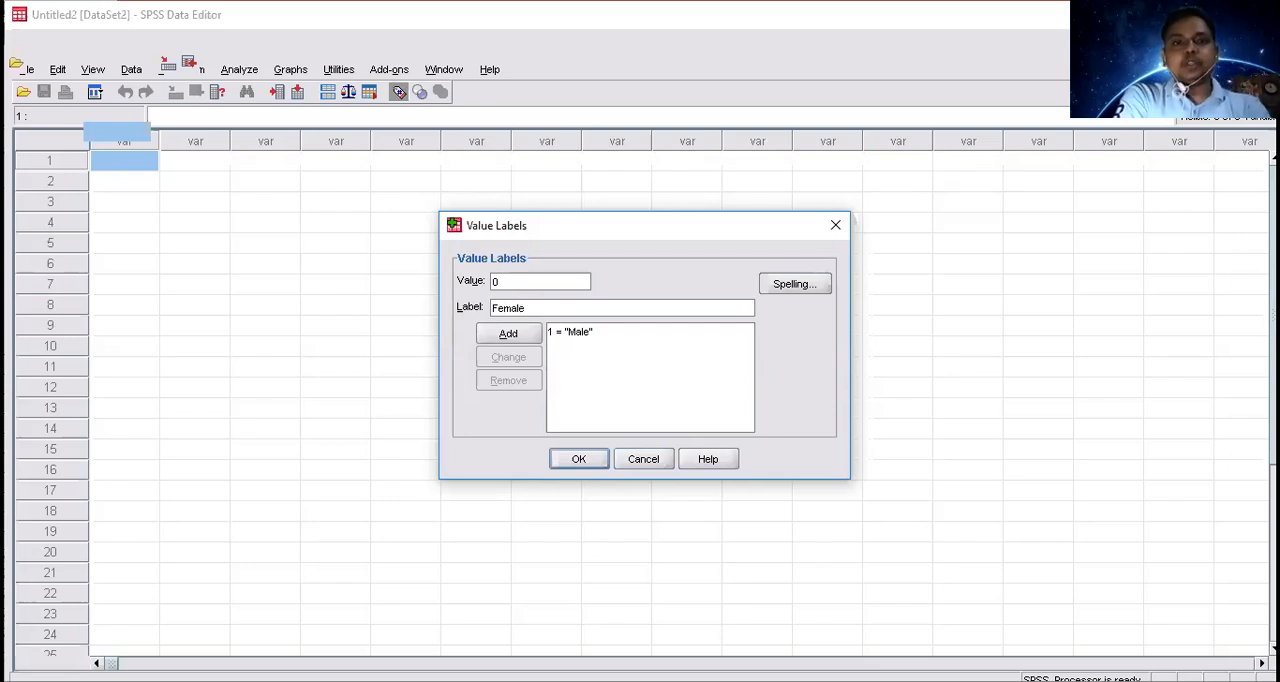
key("alt+a")
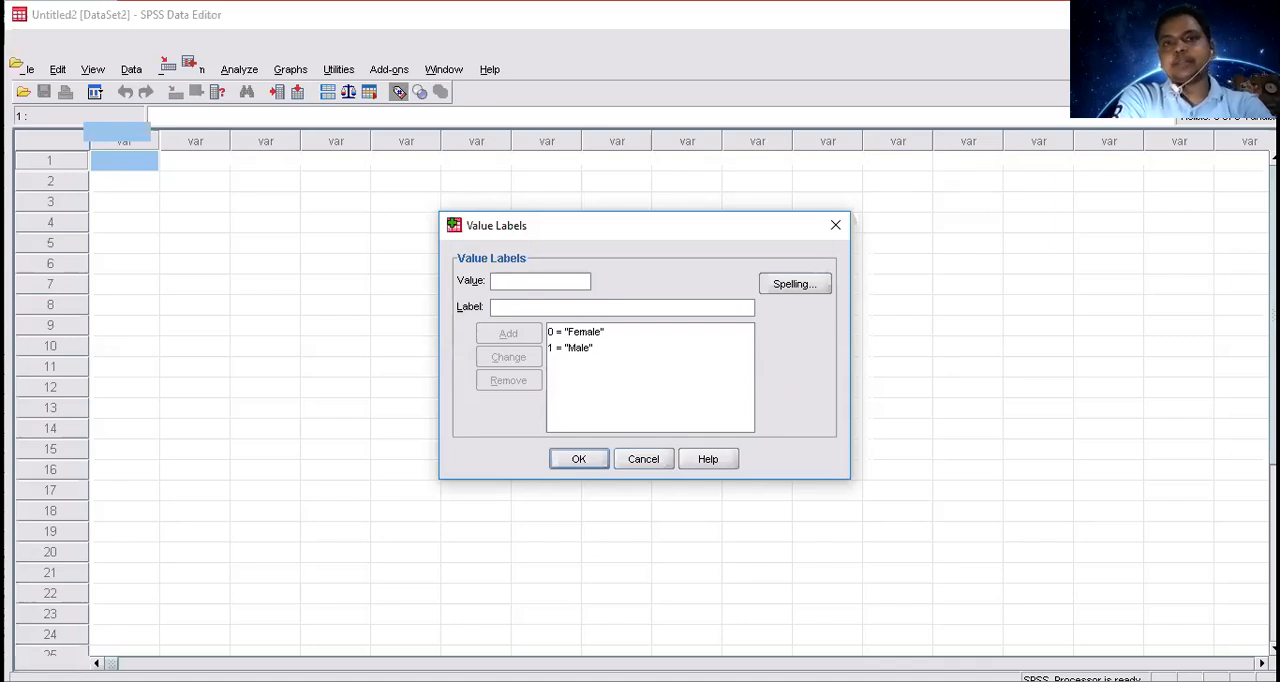
key("Return")
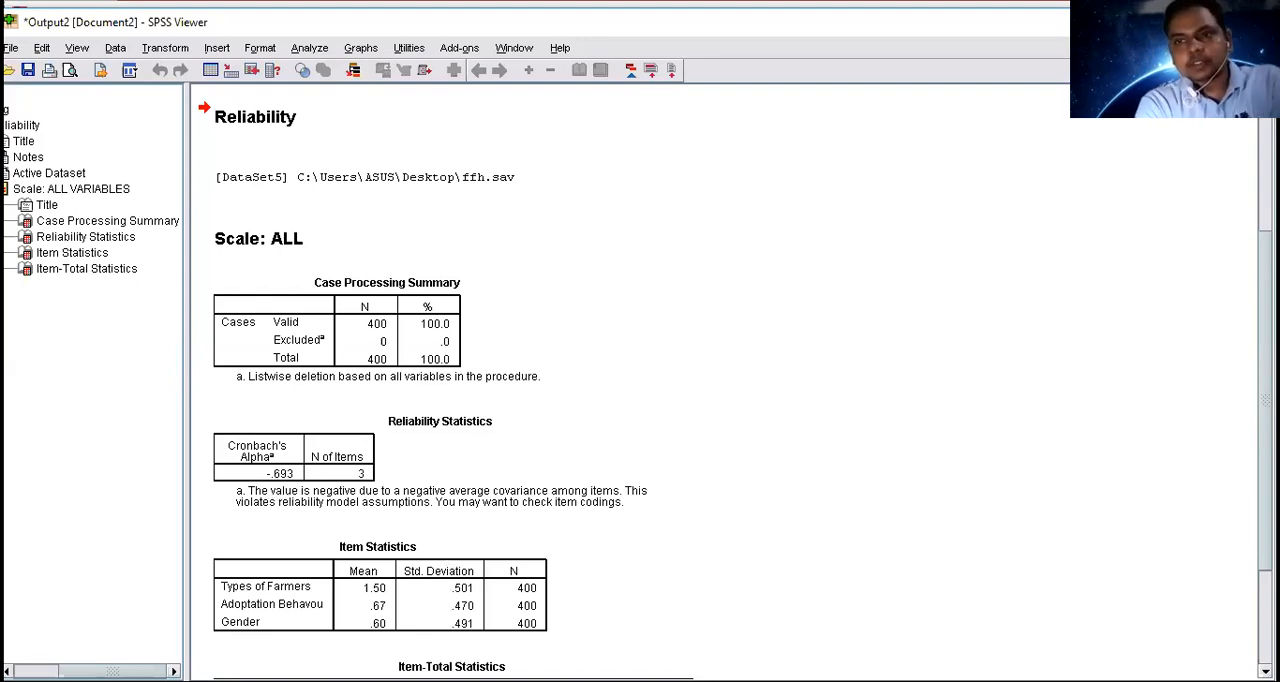
scroll(640, 400, "down", 3)
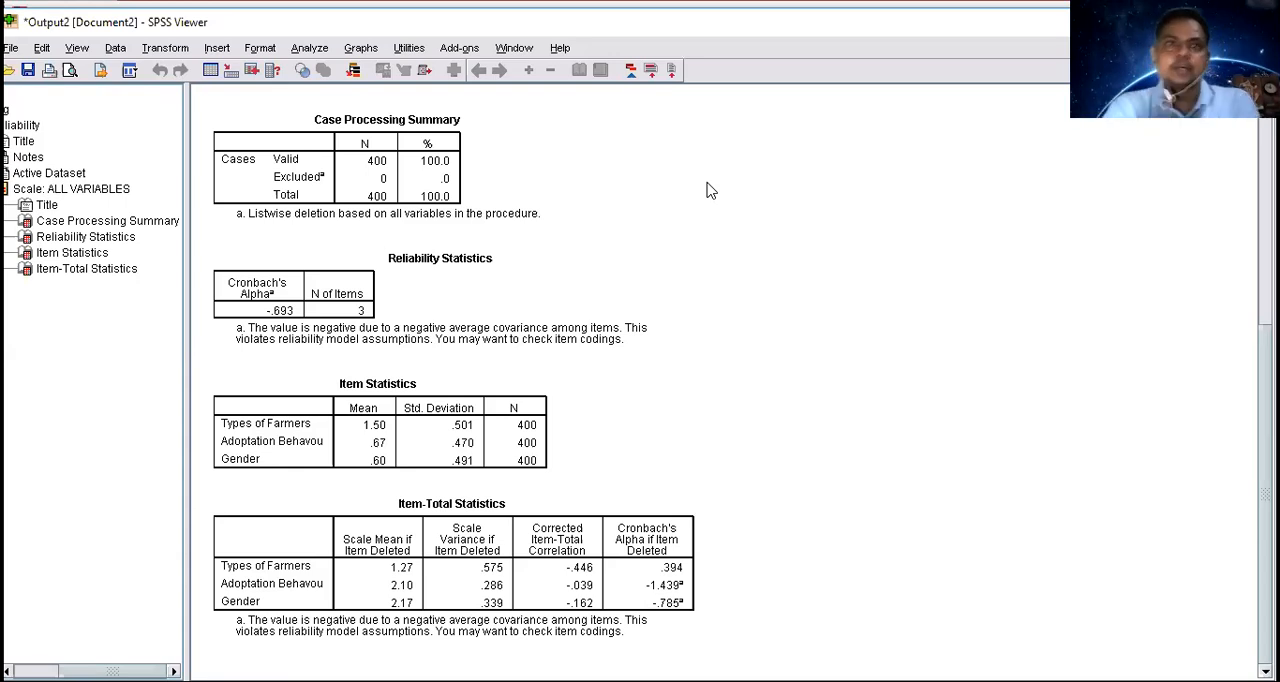
left_click(305, 52)
mouse_move(330, 100)
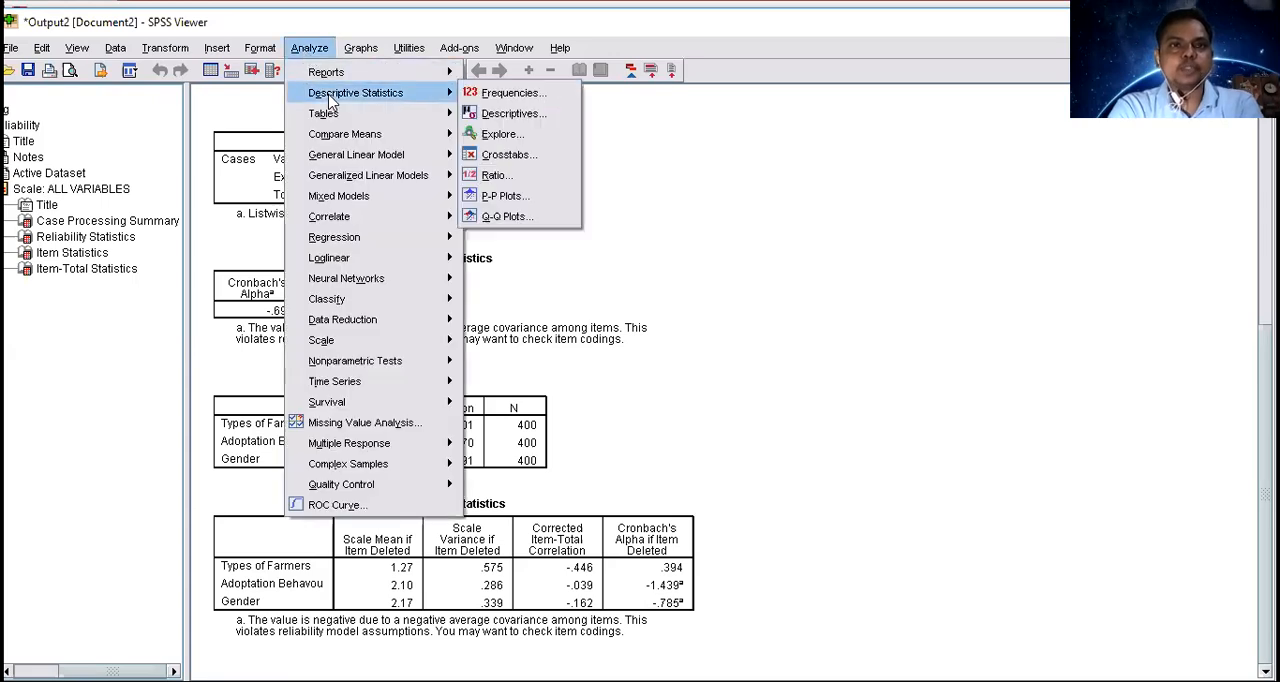
left_click(533, 93)
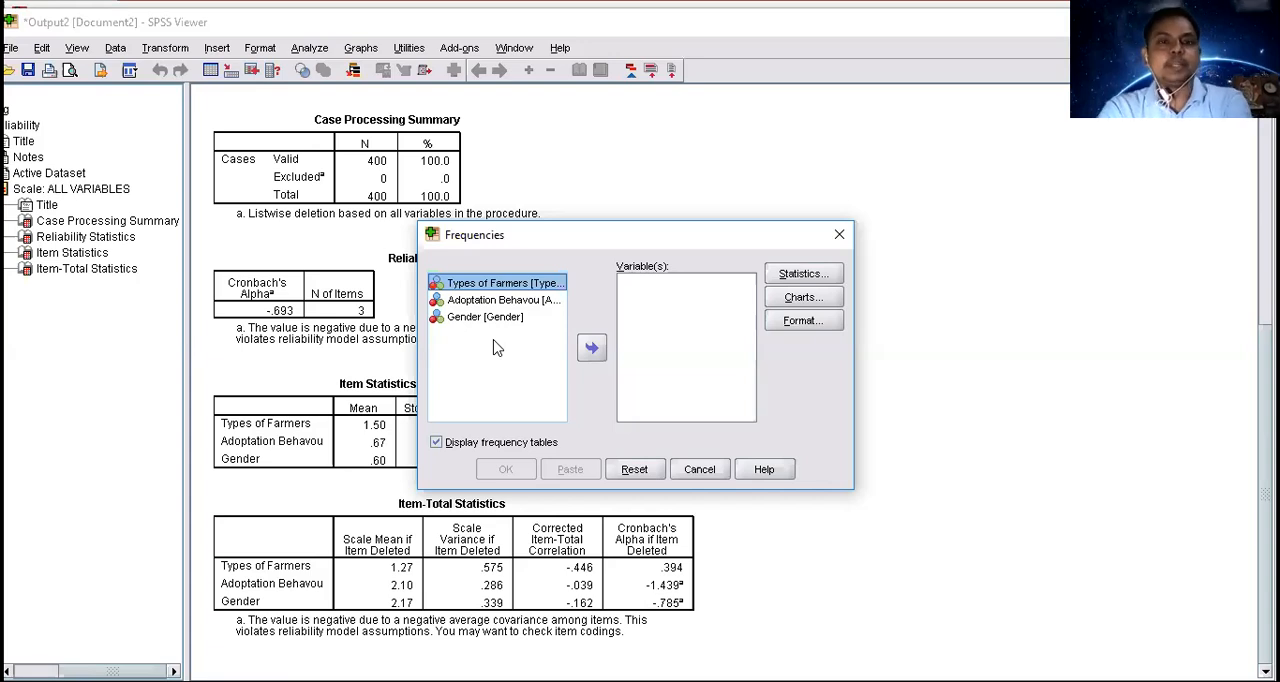
key("ctrl+a")
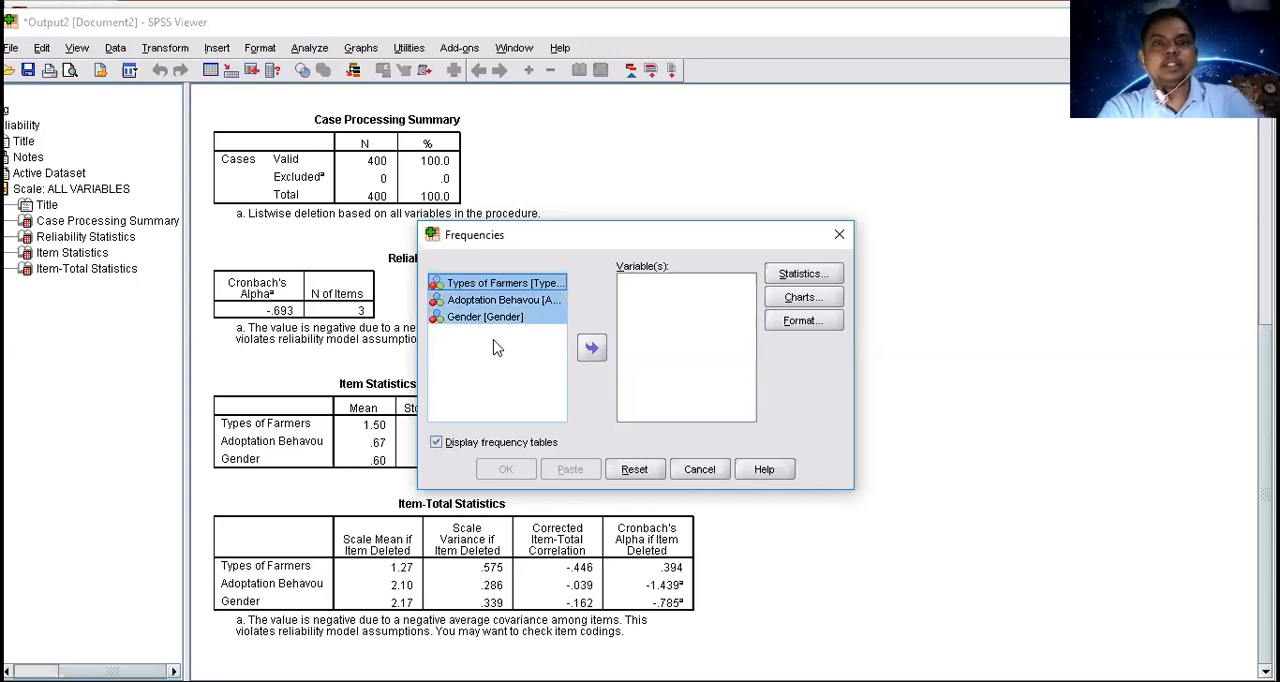
left_click(585, 356)
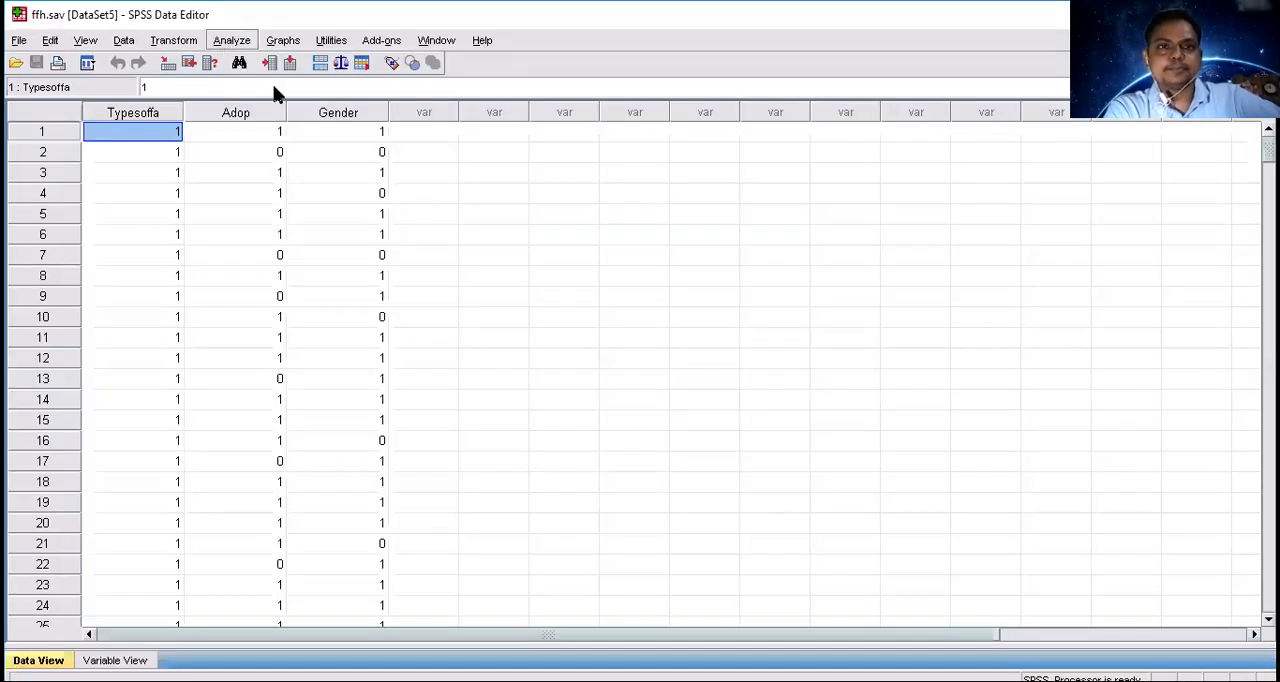
Start a Frequencies analysis from the ffh.sav data and include Types of Farmers, Adoptation Behavou and Gender as variables.
left_click(231, 40)
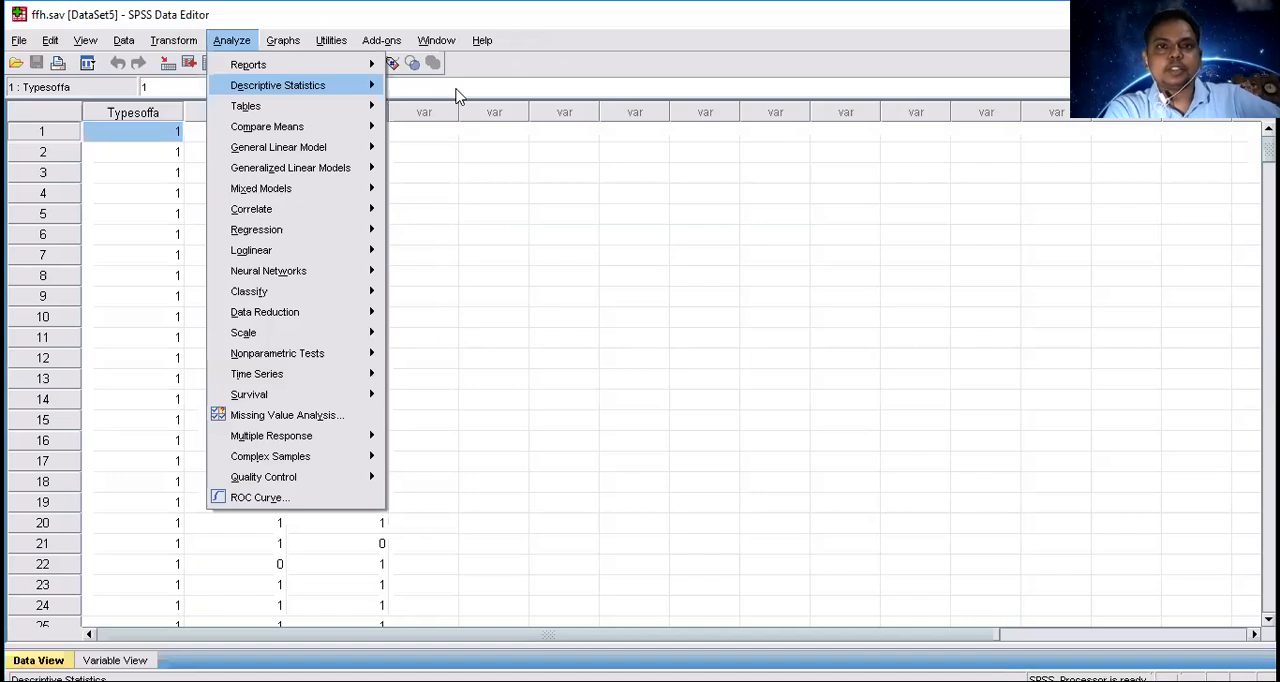
mouse_move(457, 91)
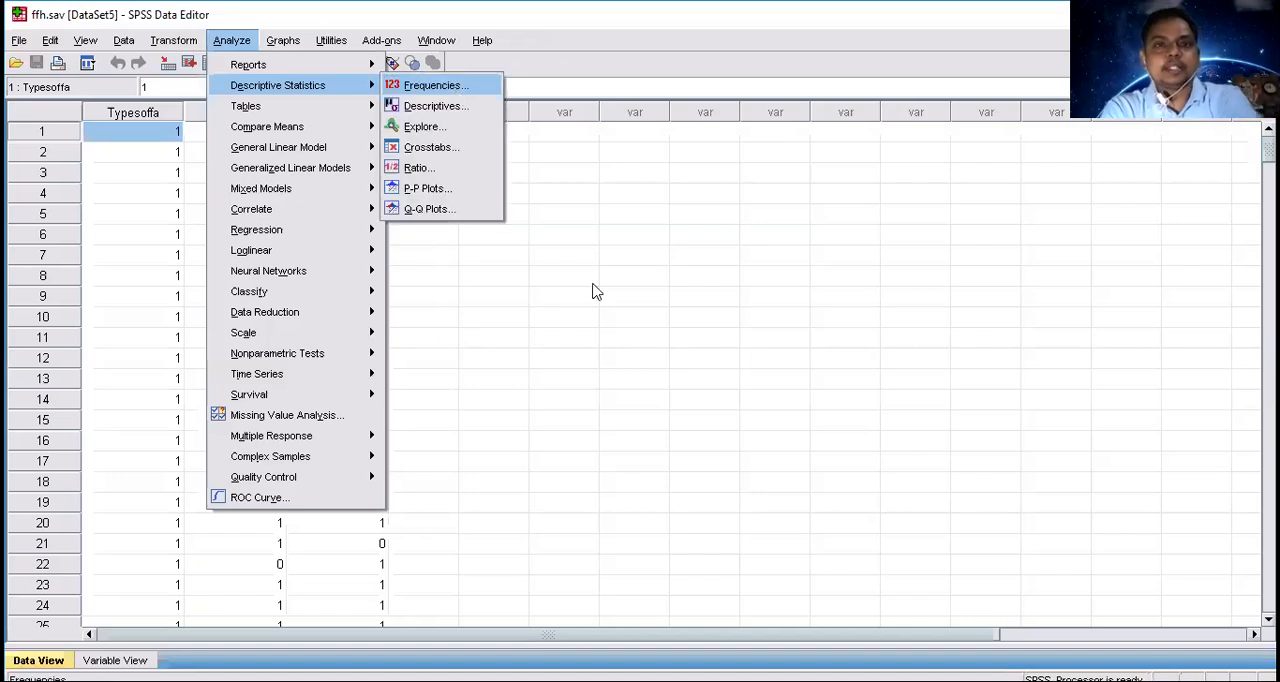
key("ctrl+a")
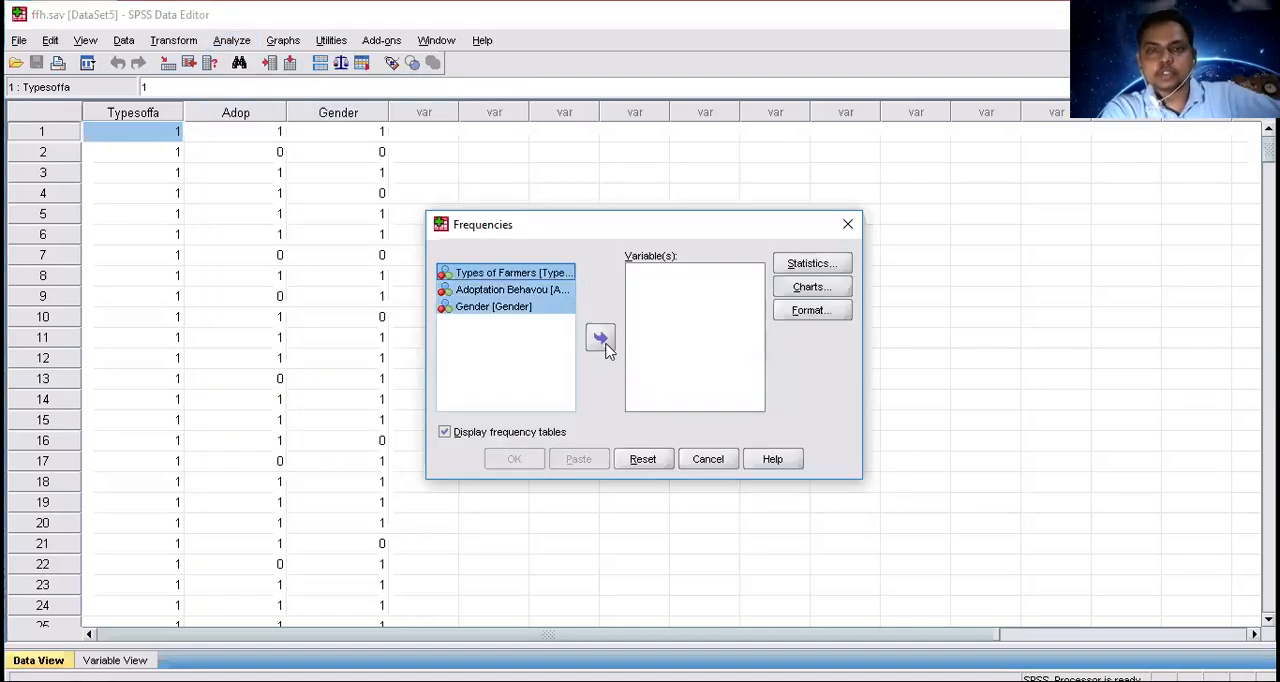
left_click(601, 340)
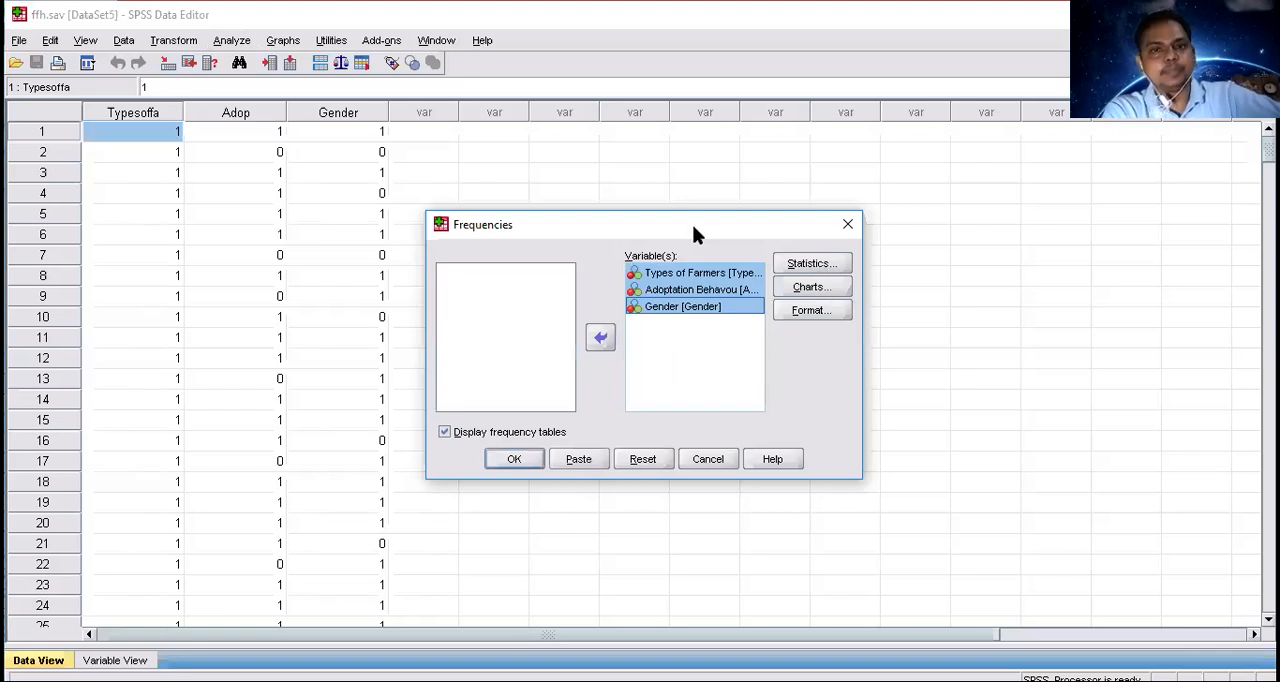
Request mean, median, mode and frequency bar charts for the Frequencies analysis, keep ascending values order, and run it.
left_click(812, 263)
left_click(700, 254)
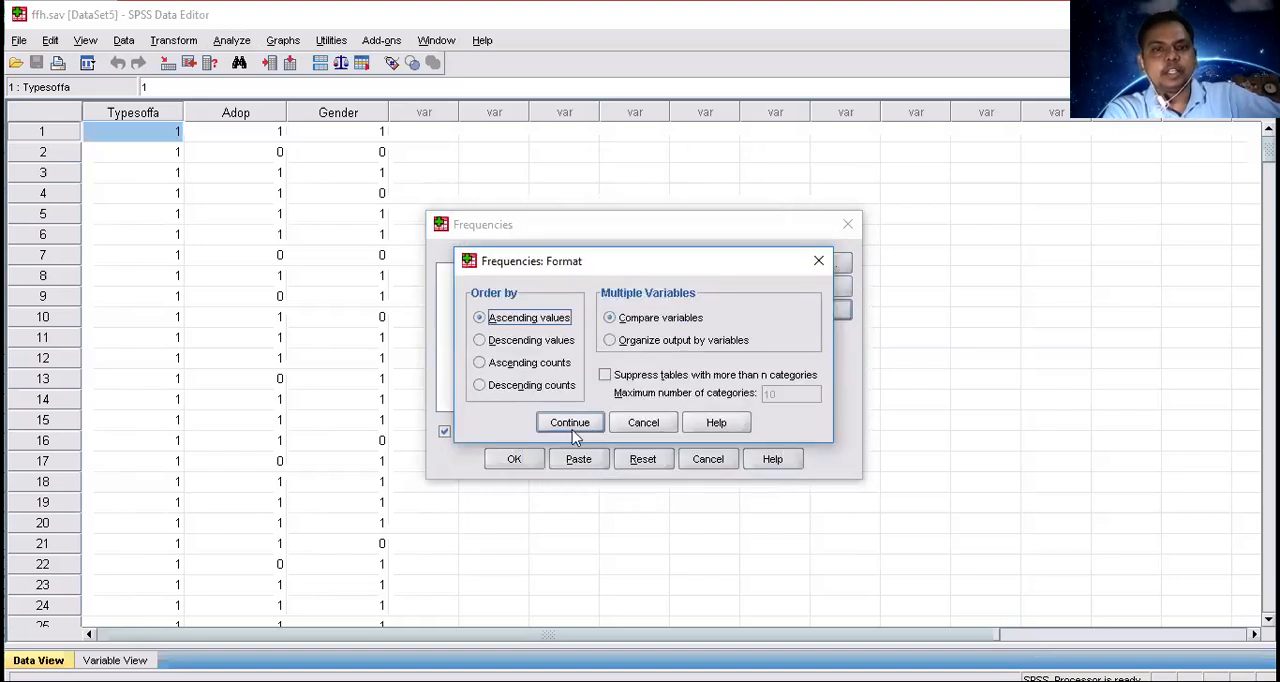
left_click(514, 460)
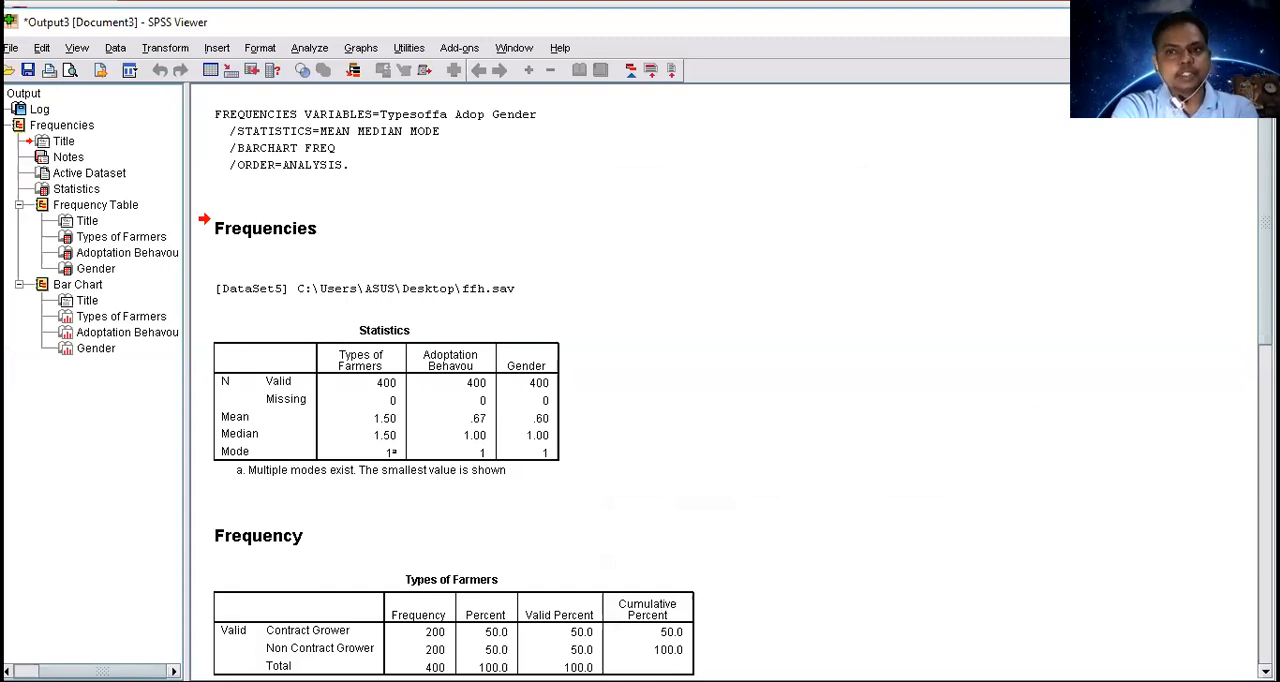
Examine the statistics summary and the frequency tables for Types of Farmers, Adoptation Behavou and Gender.
scroll(640, 380, "down", 3)
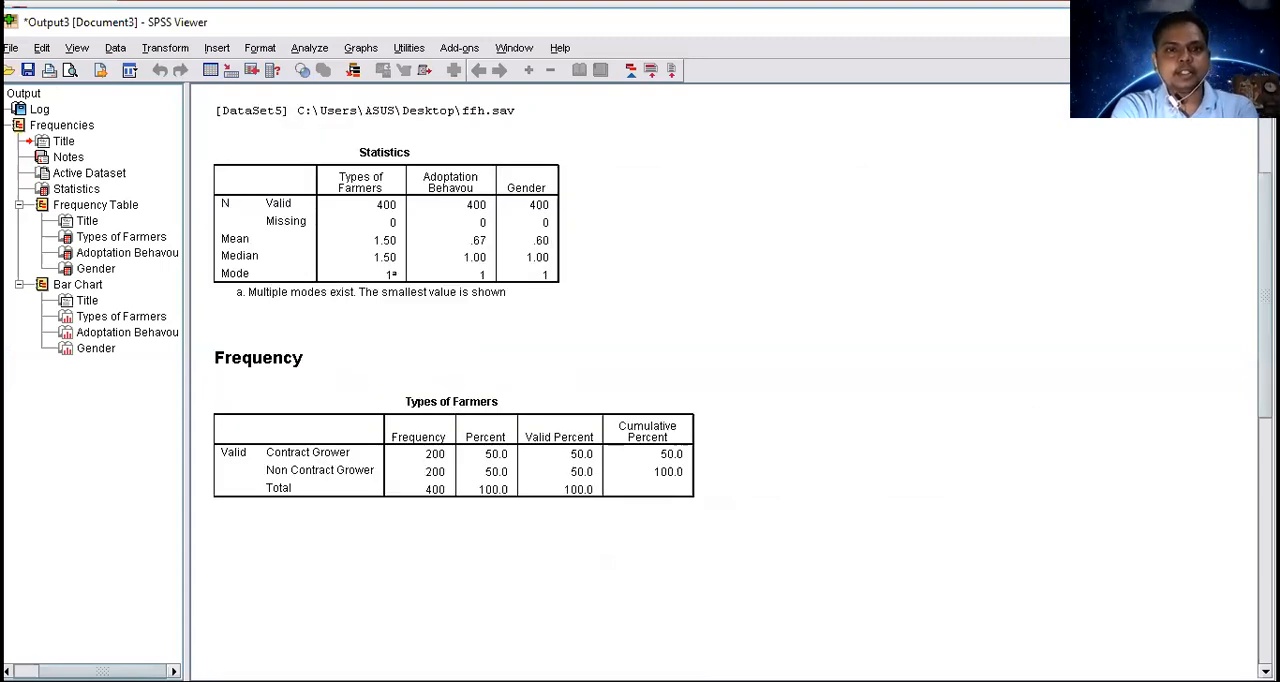
scroll(380, 455, "down", 1)
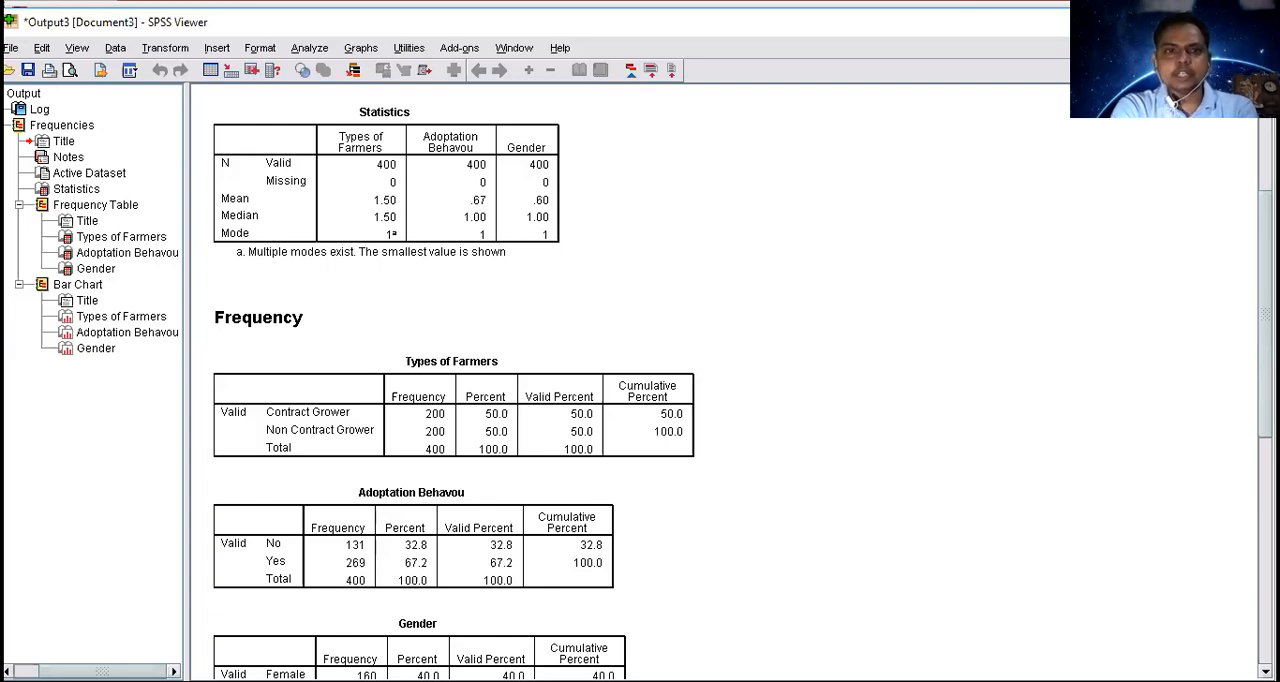
scroll(1049, 369, "down", 3)
scroll(337, 357, "down", 1)
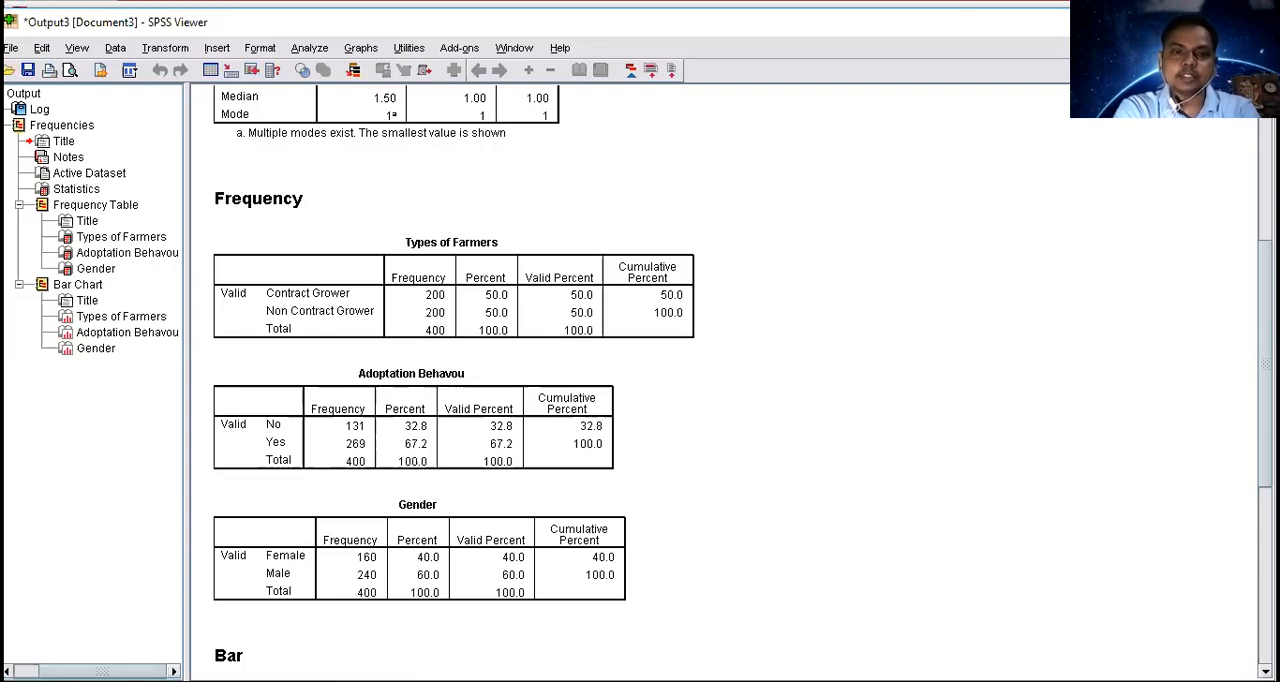
In the ffh.sav variable definitions, widen the Label column and correct the Adop variable's label to "Adoptation Behaviour".
key("alt+Tab")
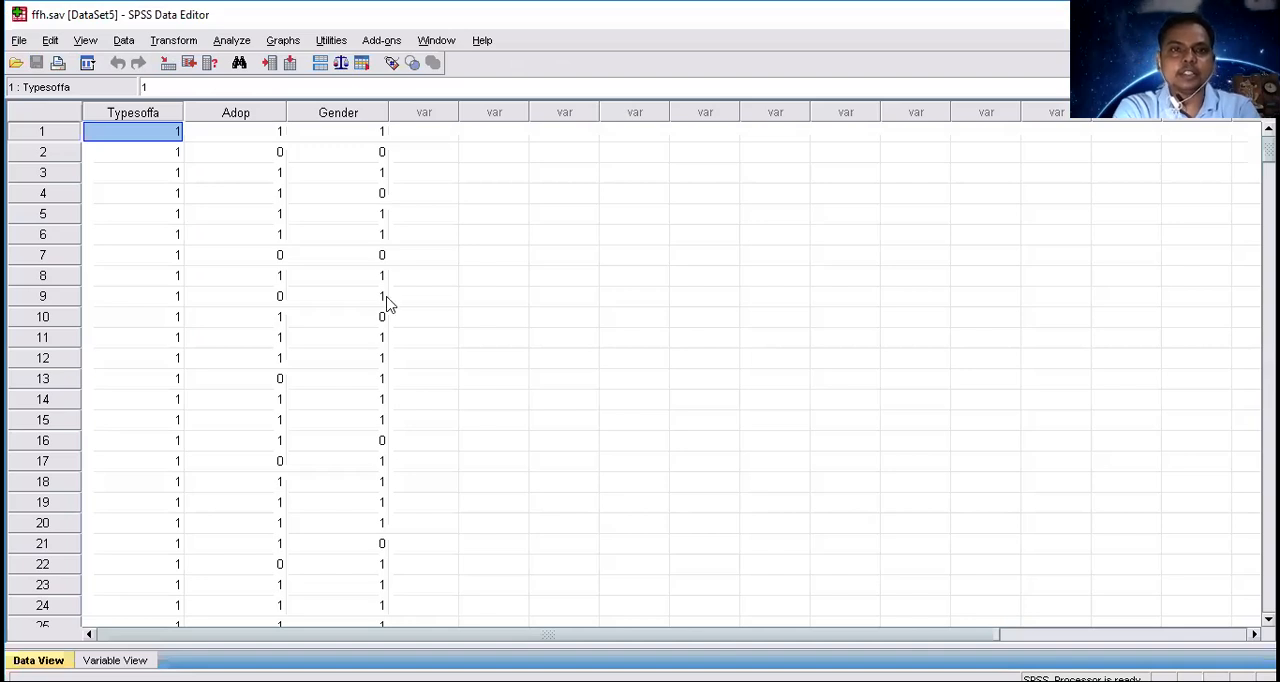
key("ctrl+t")
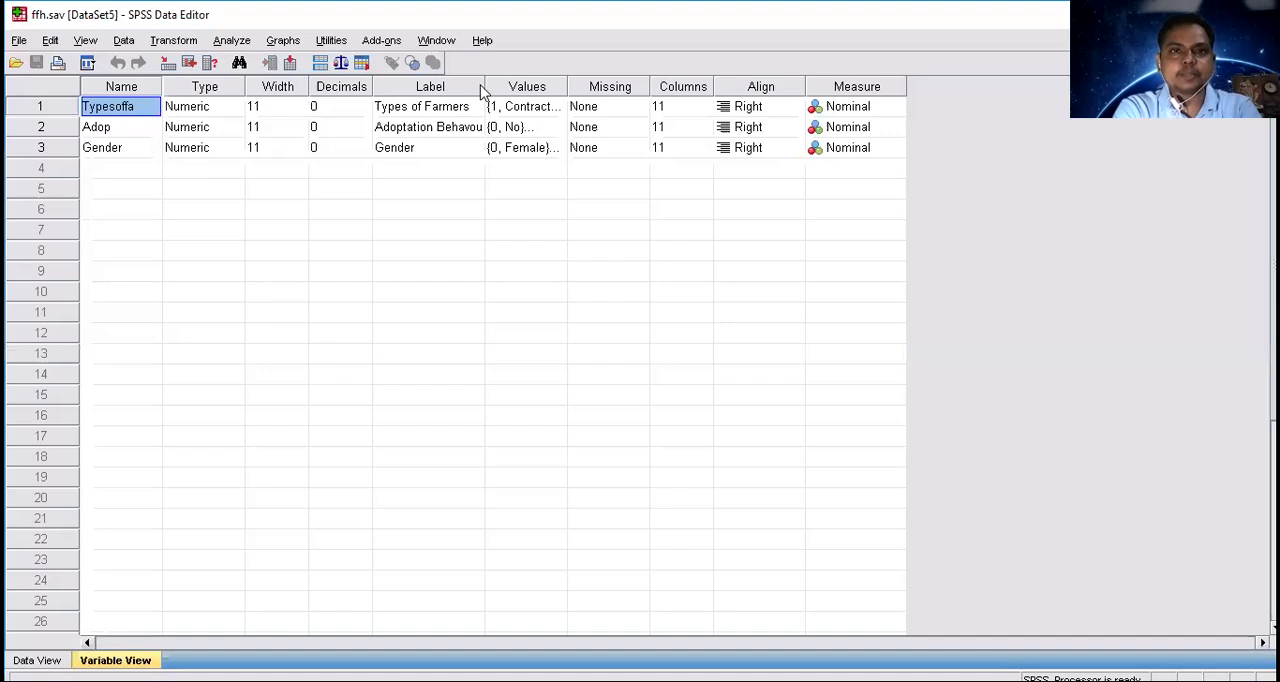
left_click_drag(484, 86, 550, 90)
left_click(498, 129)
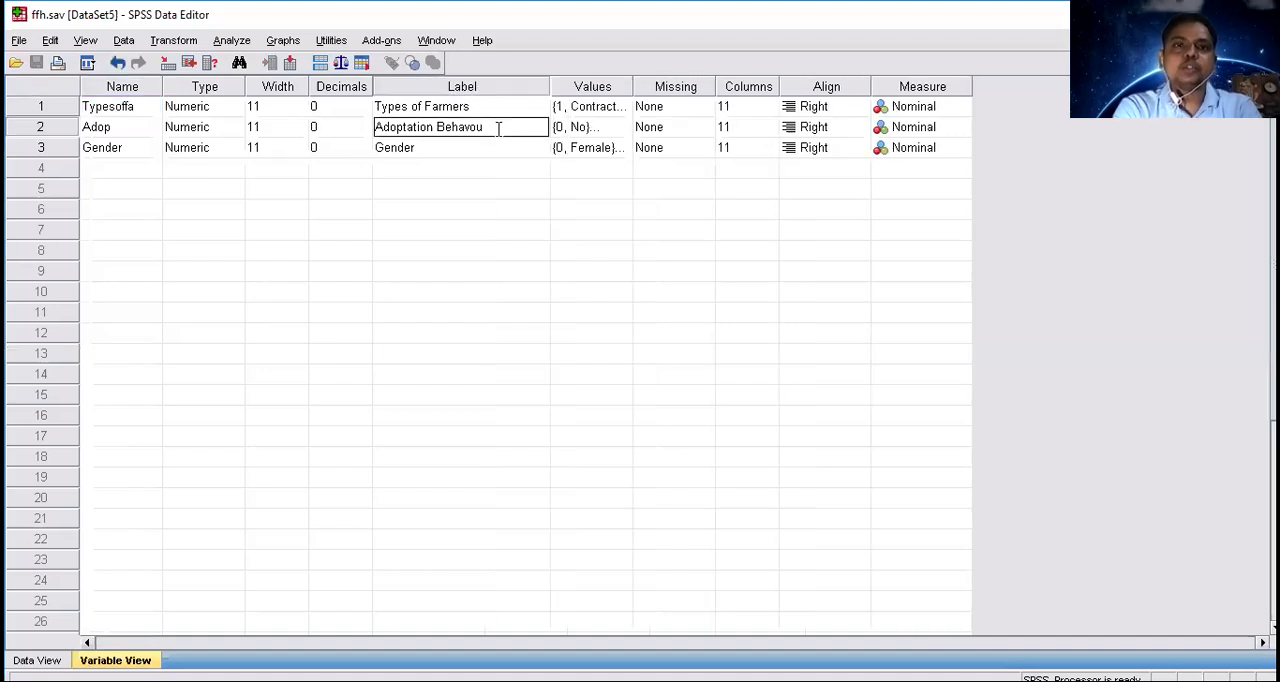
key("BackSpace")
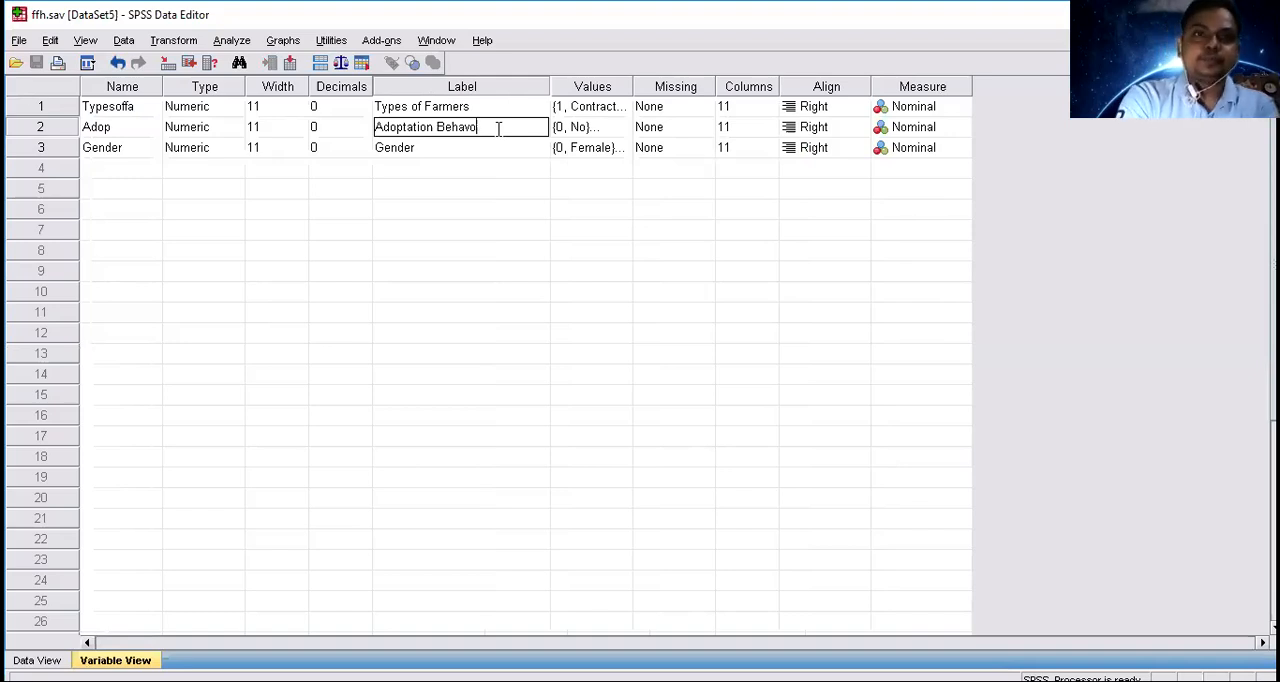
key("BackSpace")
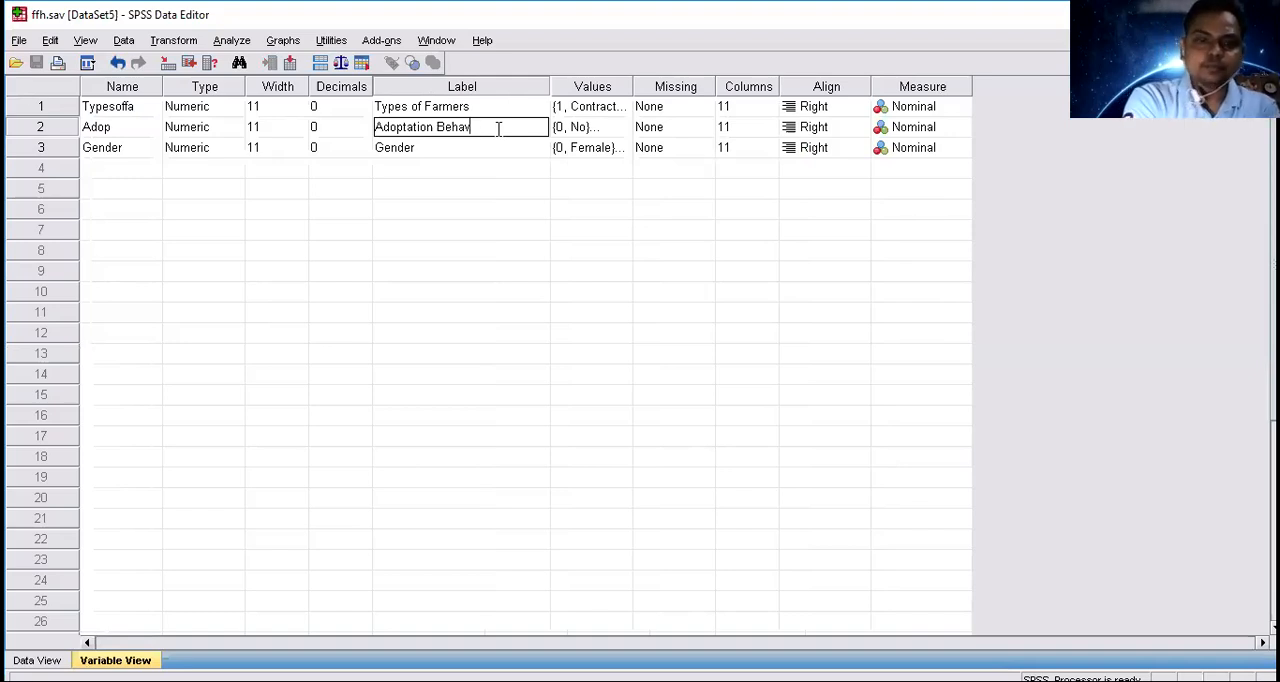
type("iour")
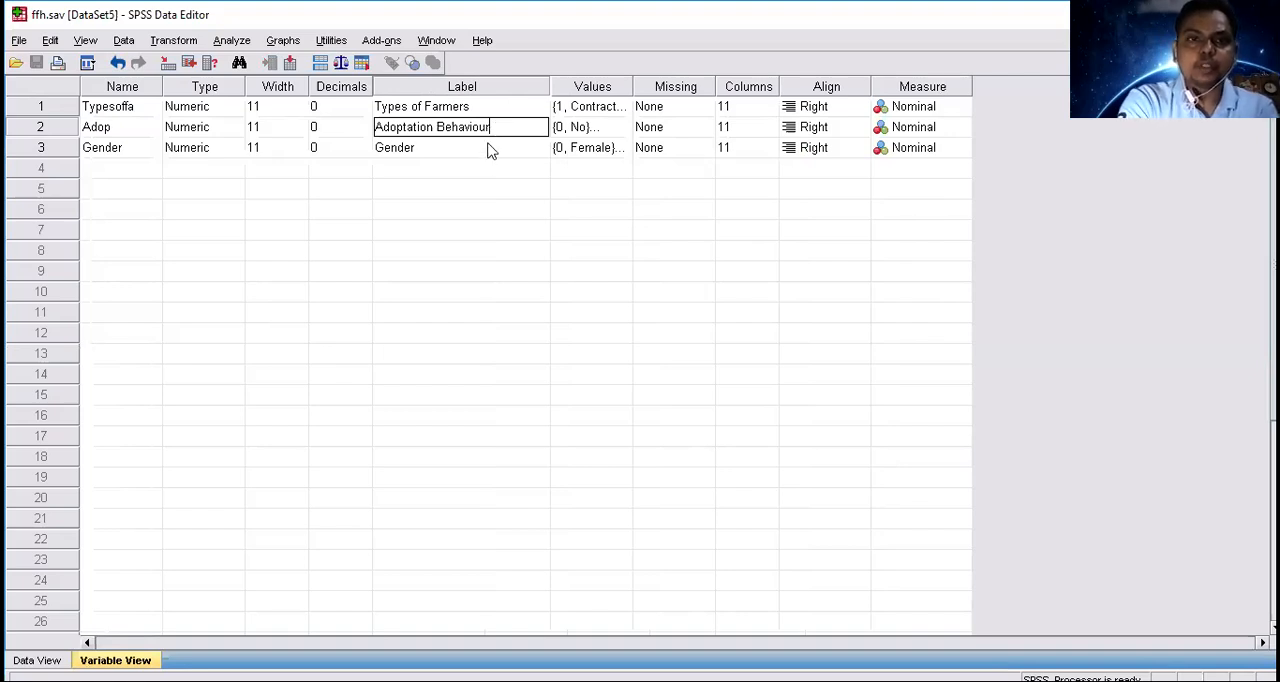
key("BackSpace")
key("BackSpace")
key("BackSpace")
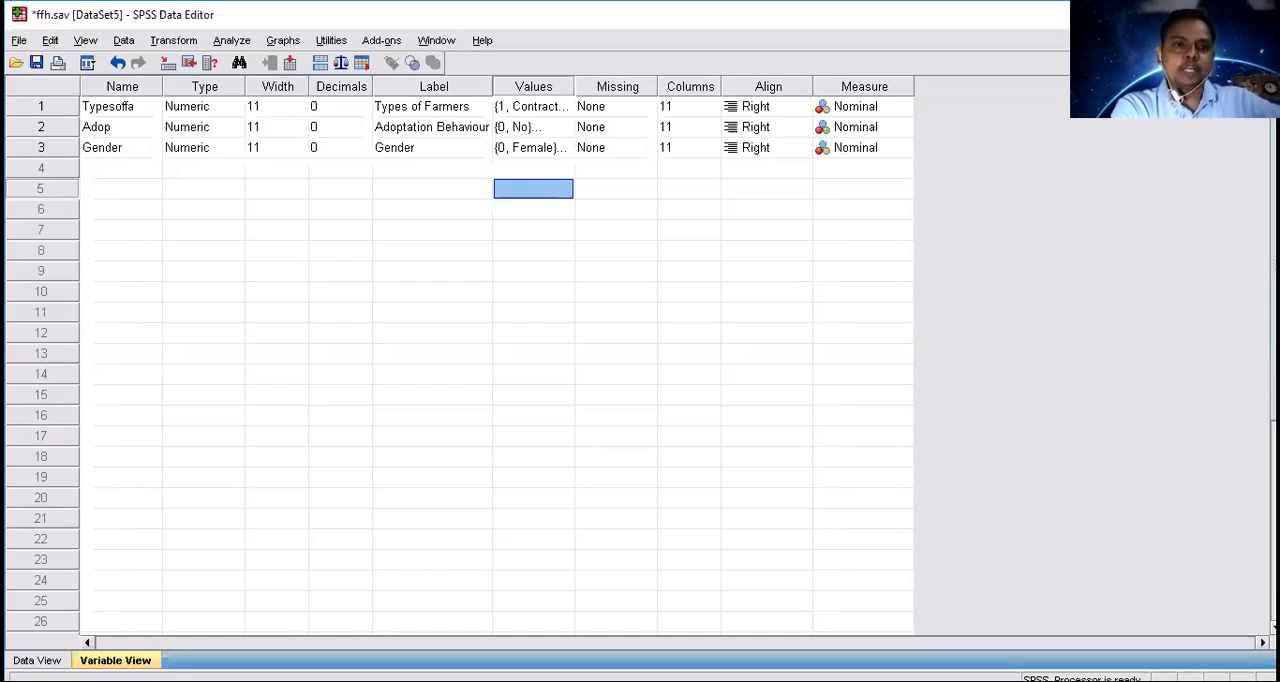
Return to the Frequencies output and examine the bar charts for Types of Farmers and Adoptation Behavou.
left_click(661, 624)
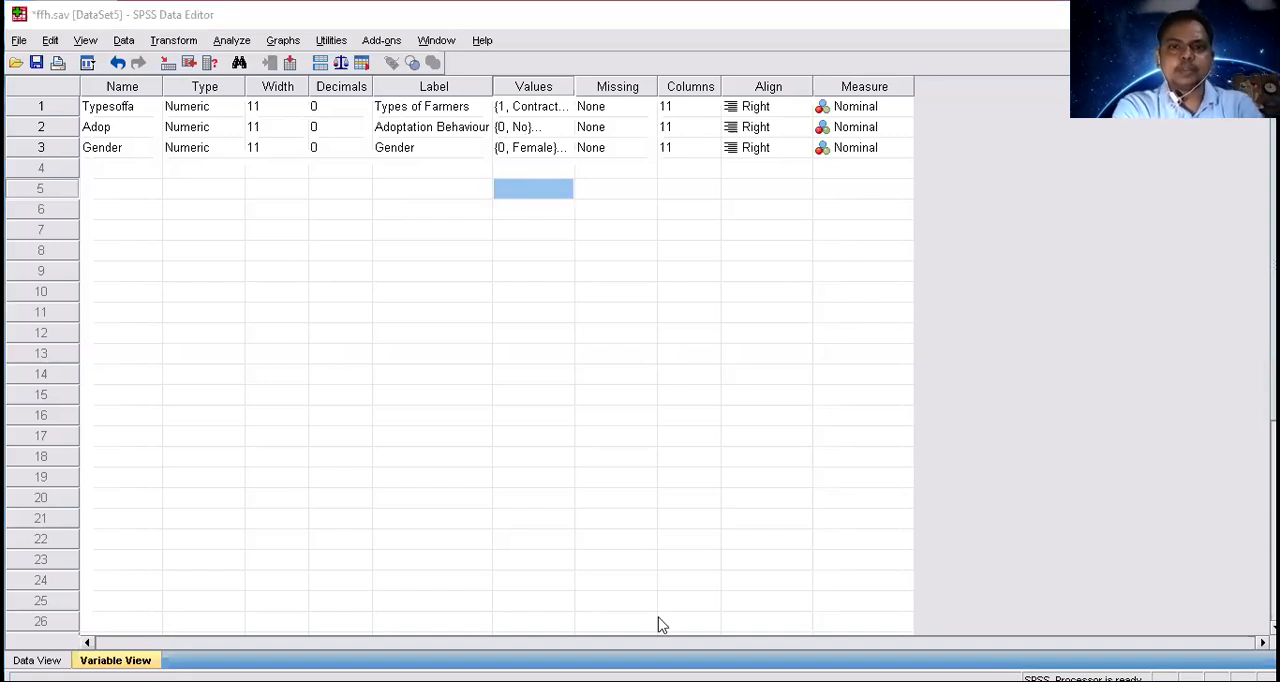
left_click(912, 454)
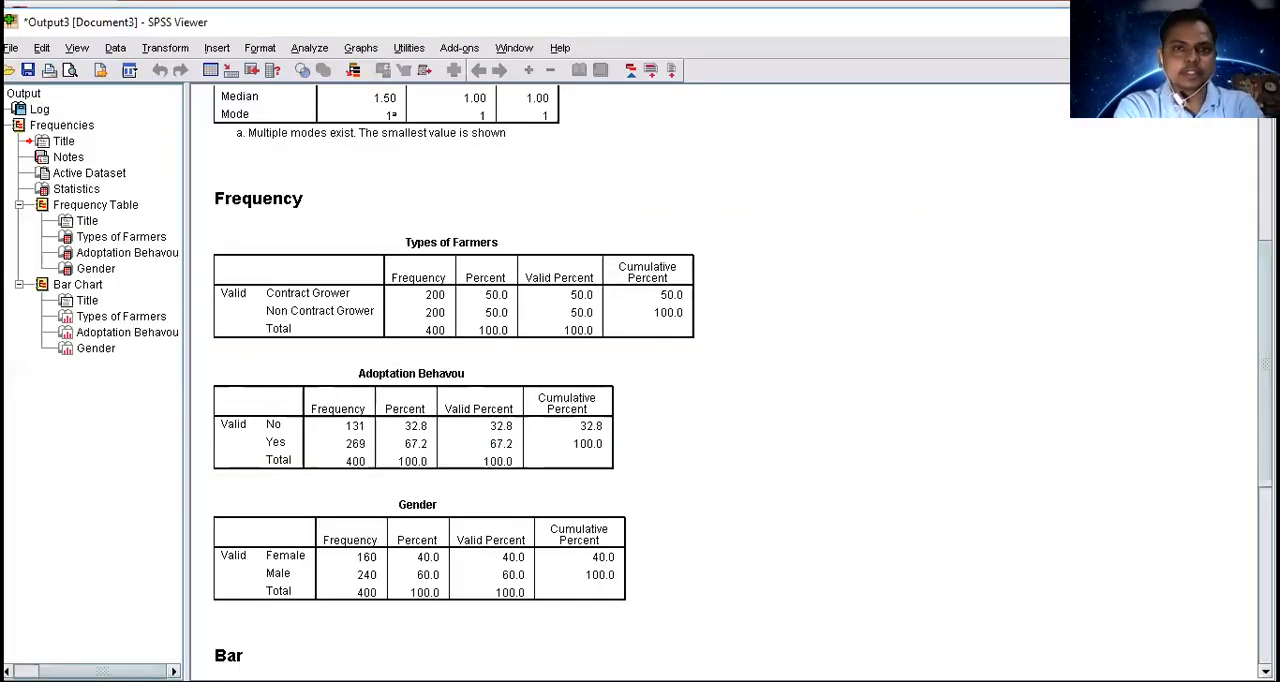
scroll(583, 340, "down", 2)
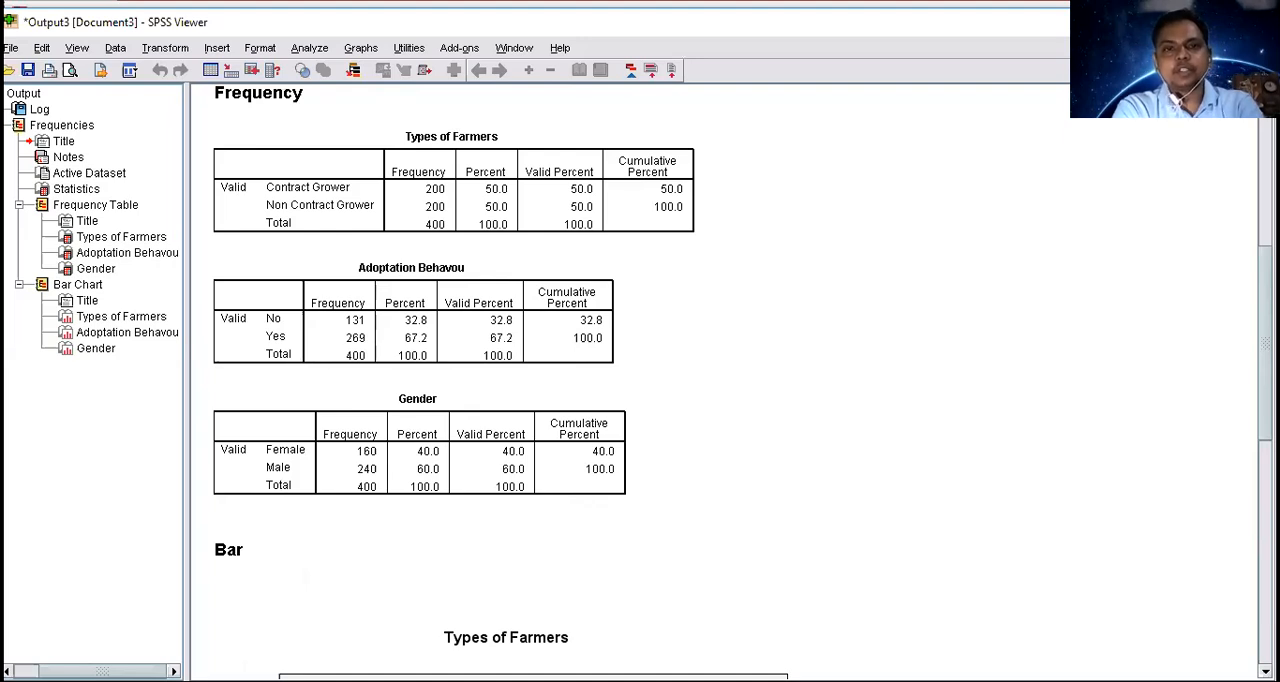
scroll(640, 380, "down", 3)
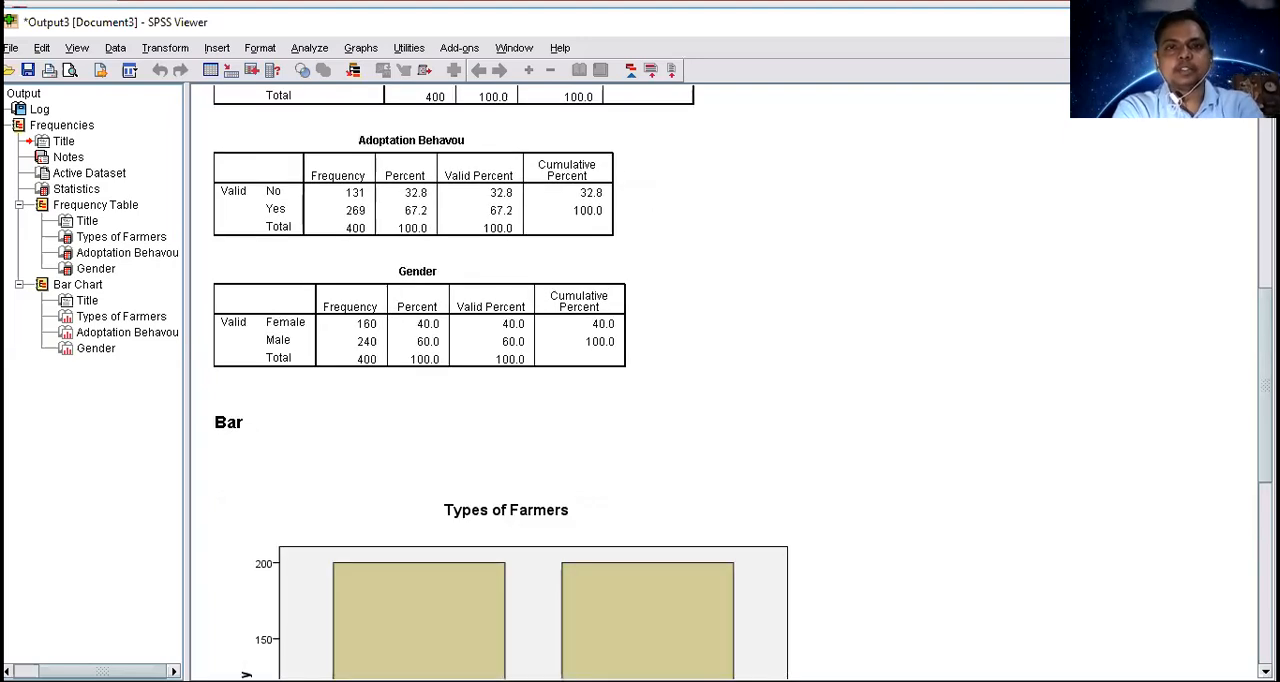
scroll(931, 514, "down", 5)
scroll(363, 465, "down", 6)
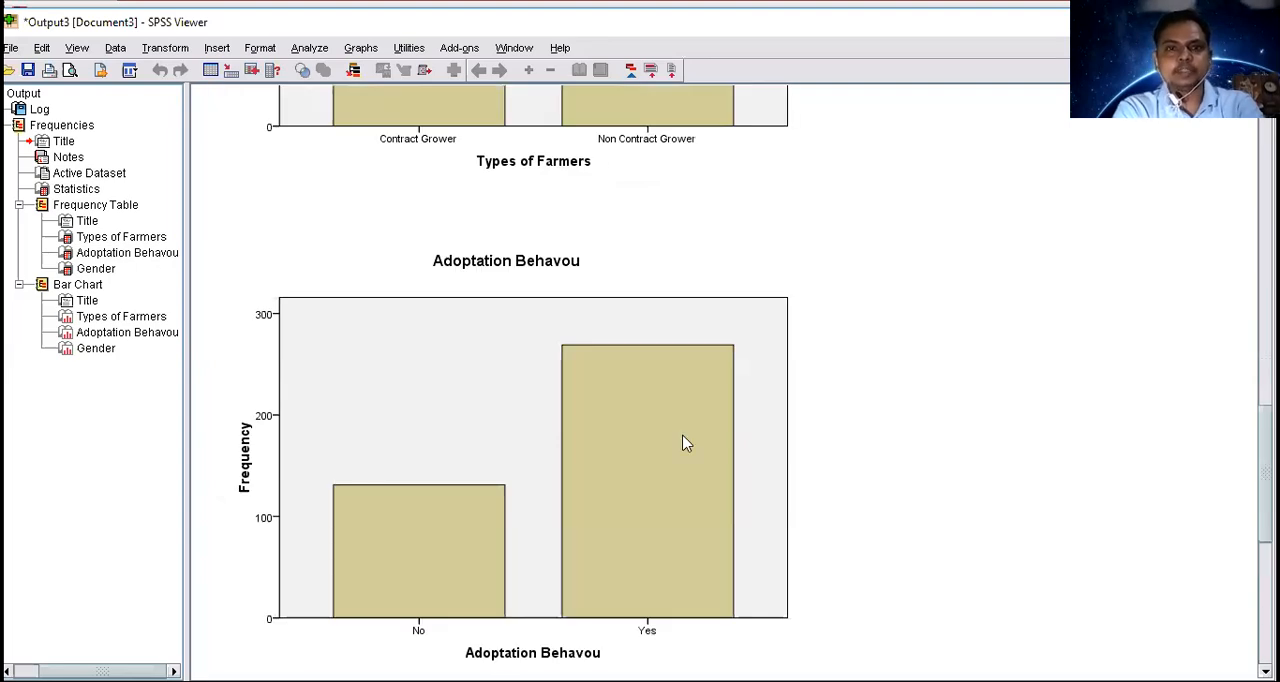
scroll(680, 442, "up", 8)
scroll(520, 425, "up", 1)
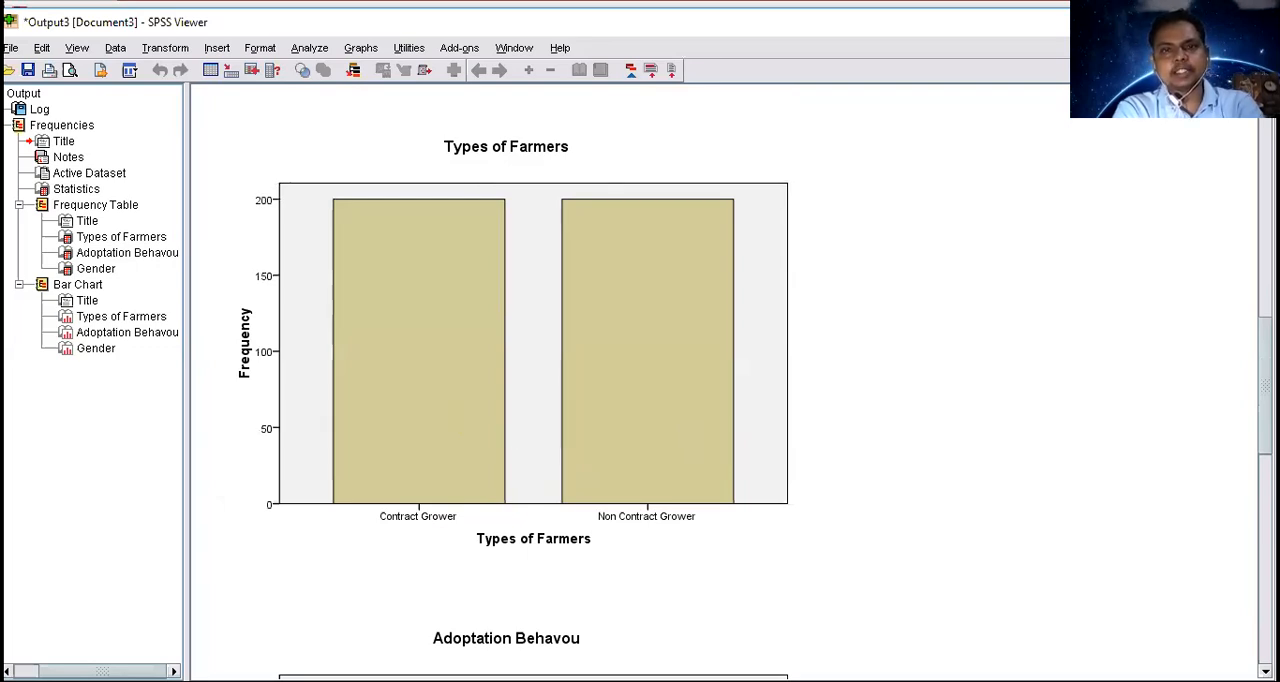
scroll(720, 380, "down", 5)
scroll(720, 380, "down", 2)
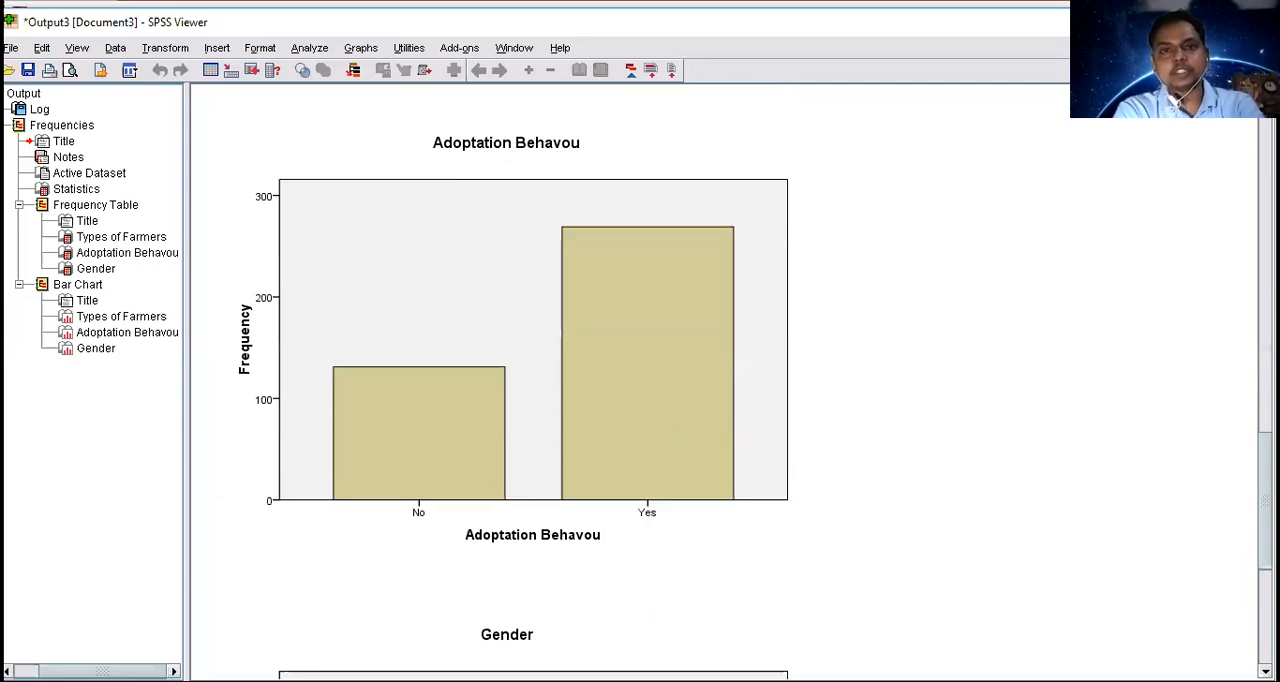